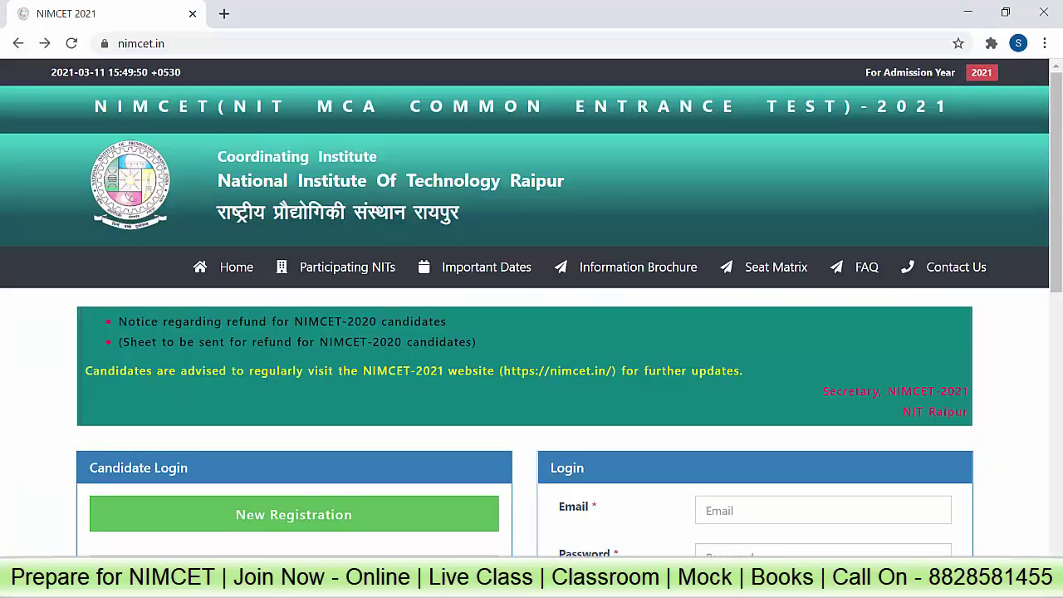
Open the Important Dates PDF and highlight the 06/03/2021 advertisement publication date
{"action": "left_click_drag", "start_coordinate": [166, 43], "coordinate": [118, 44]}
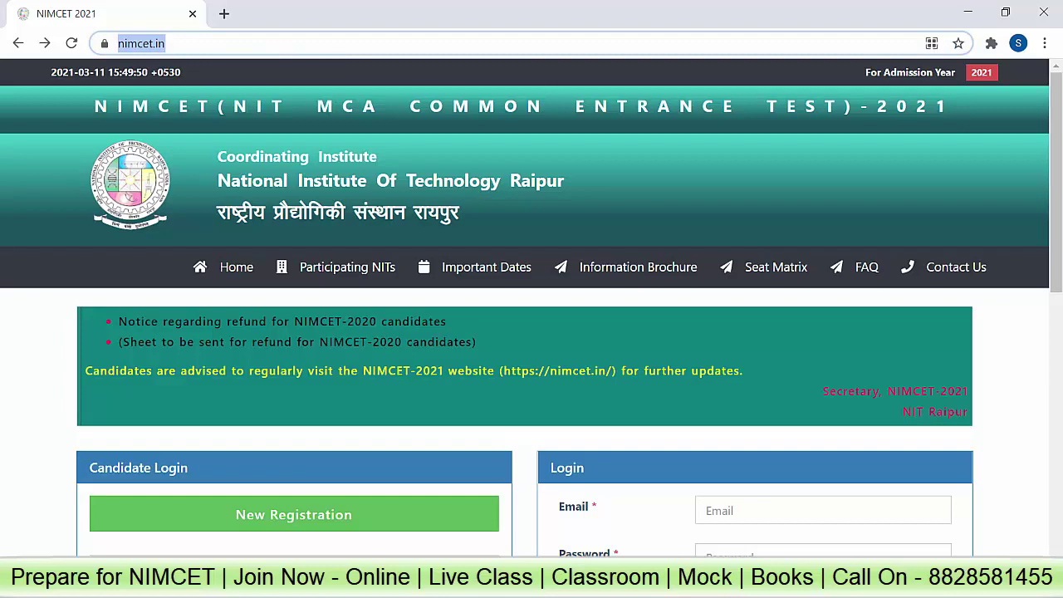
{"action": "scroll", "coordinate": [532, 332], "scroll_direction": "down", "scroll_amount": 1}
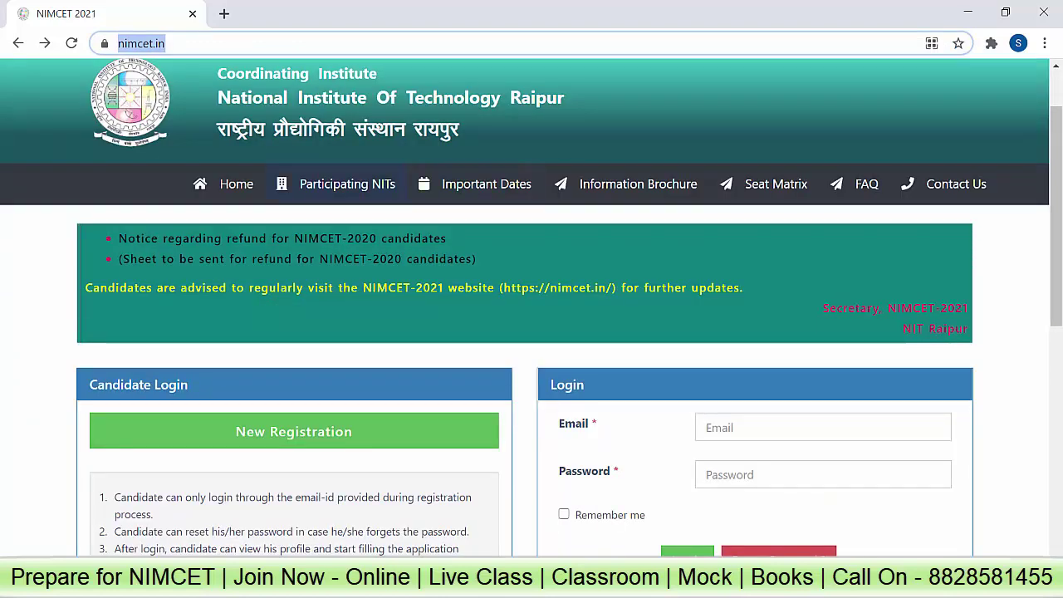
{"action": "left_click", "coordinate": [486, 183]}
{"action": "left_click_drag", "start_coordinate": [677, 233], "coordinate": [621, 233]}
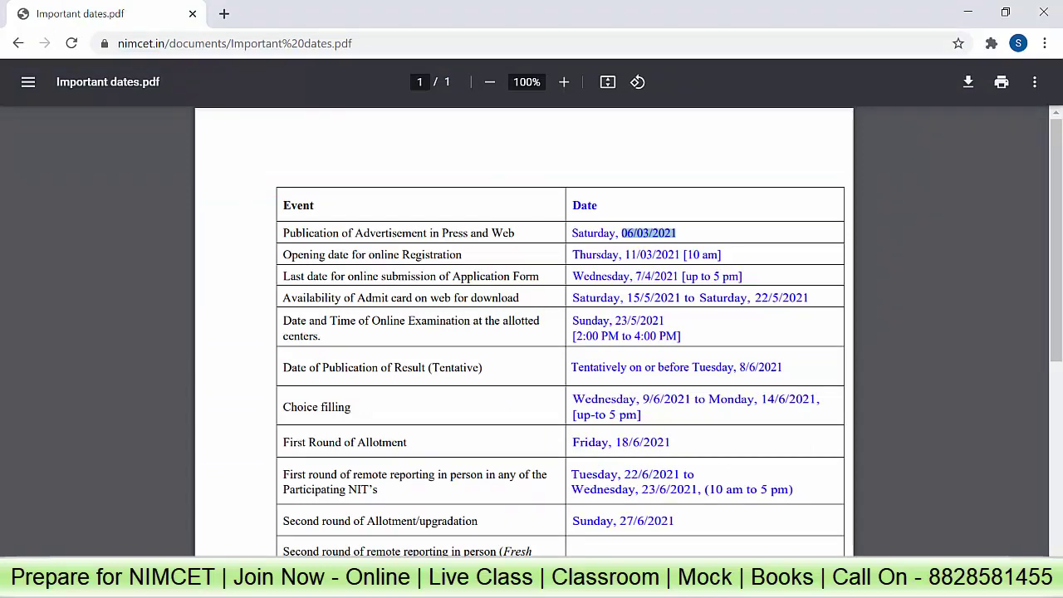
{"action": "left_click_drag", "start_coordinate": [721, 255], "coordinate": [675, 276]}
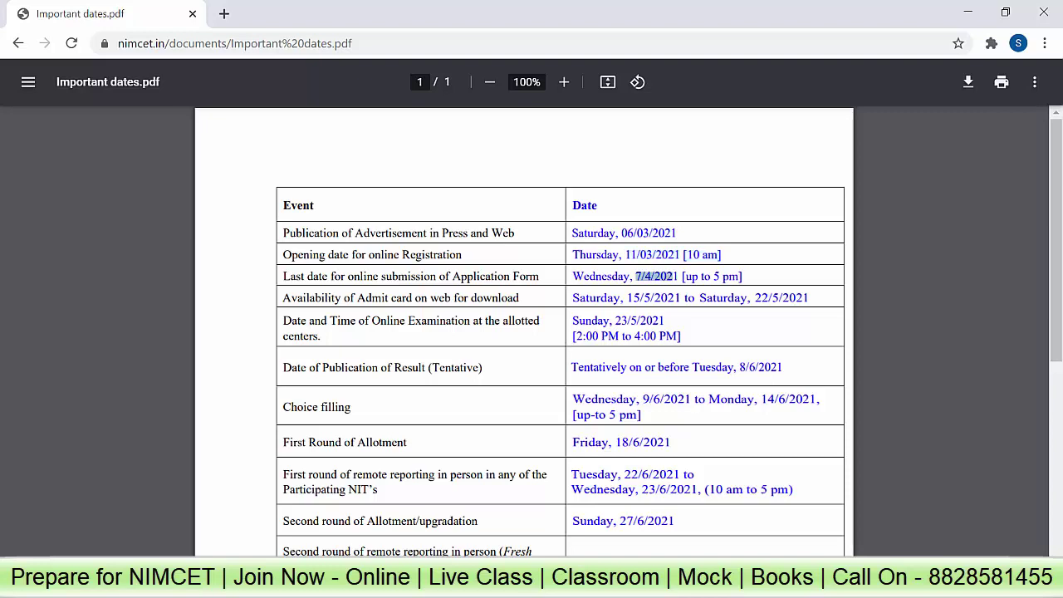
{"action": "left_click_drag", "start_coordinate": [627, 297], "coordinate": [682, 298]}
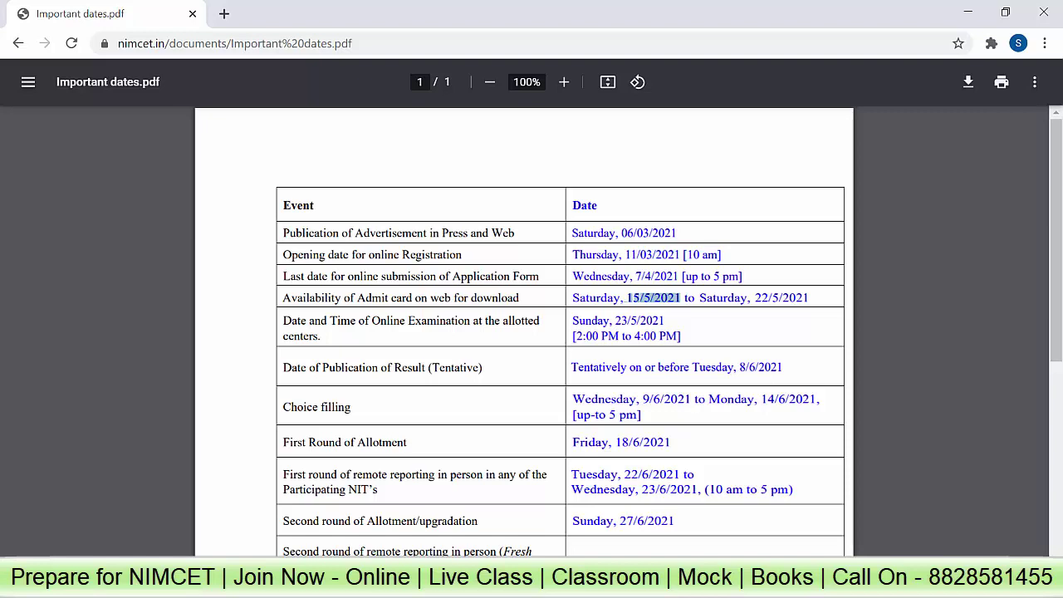
{"action": "left_click_drag", "start_coordinate": [616, 321], "coordinate": [669, 320]}
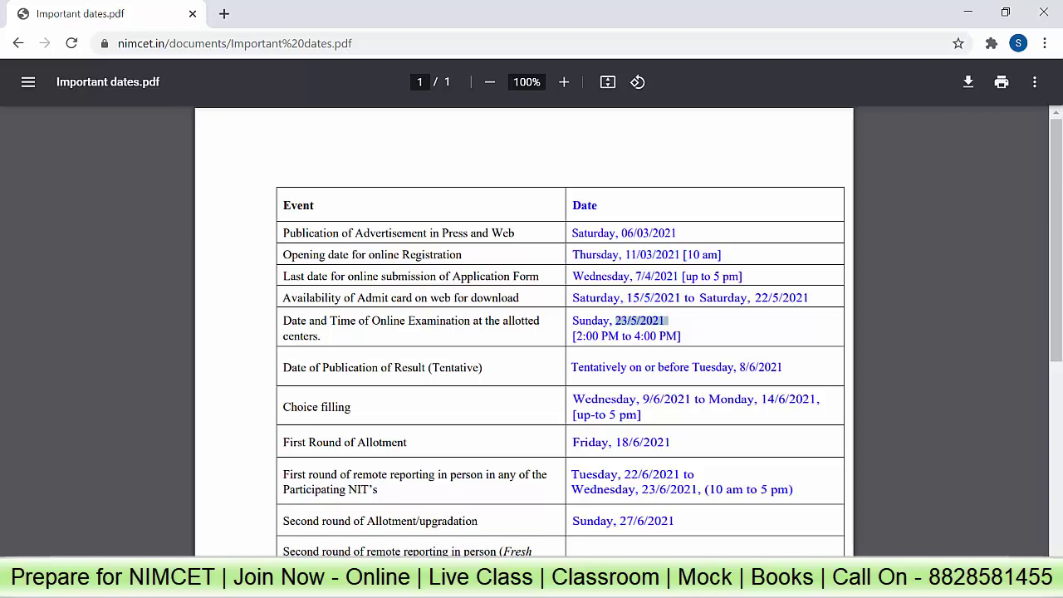
{"action": "left_click_drag", "start_coordinate": [574, 335], "coordinate": [681, 335]}
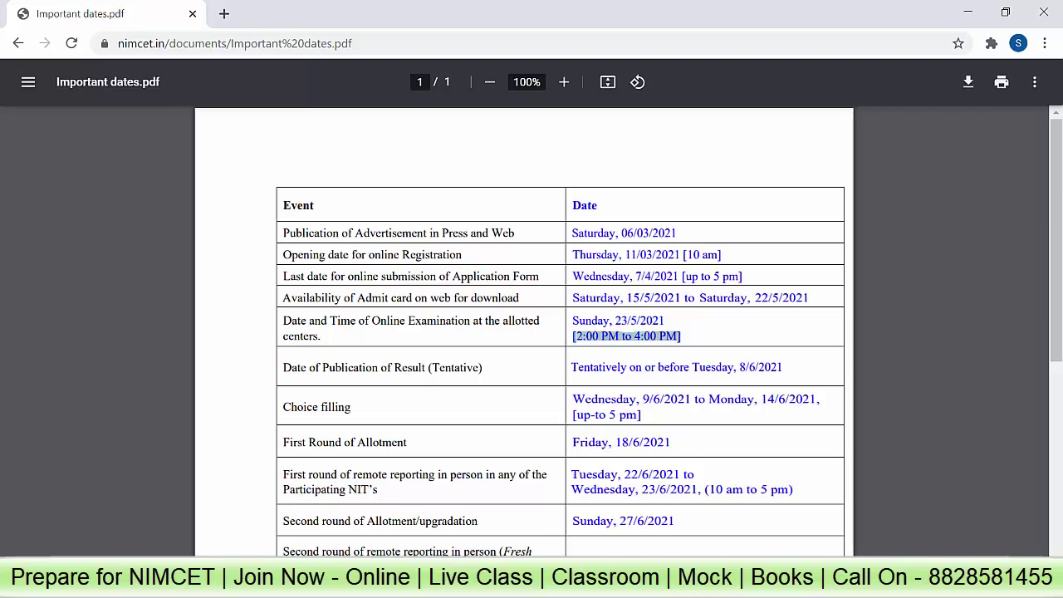
{"action": "left_click_drag", "start_coordinate": [741, 367], "coordinate": [783, 367]}
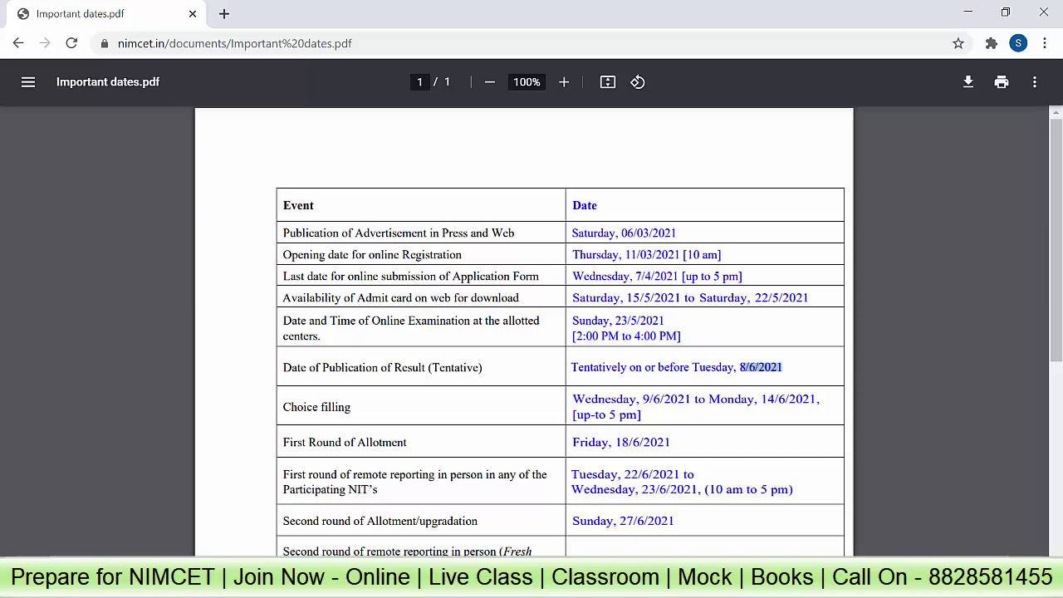
{"action": "scroll", "coordinate": [524, 332], "scroll_direction": "down", "scroll_amount": 1}
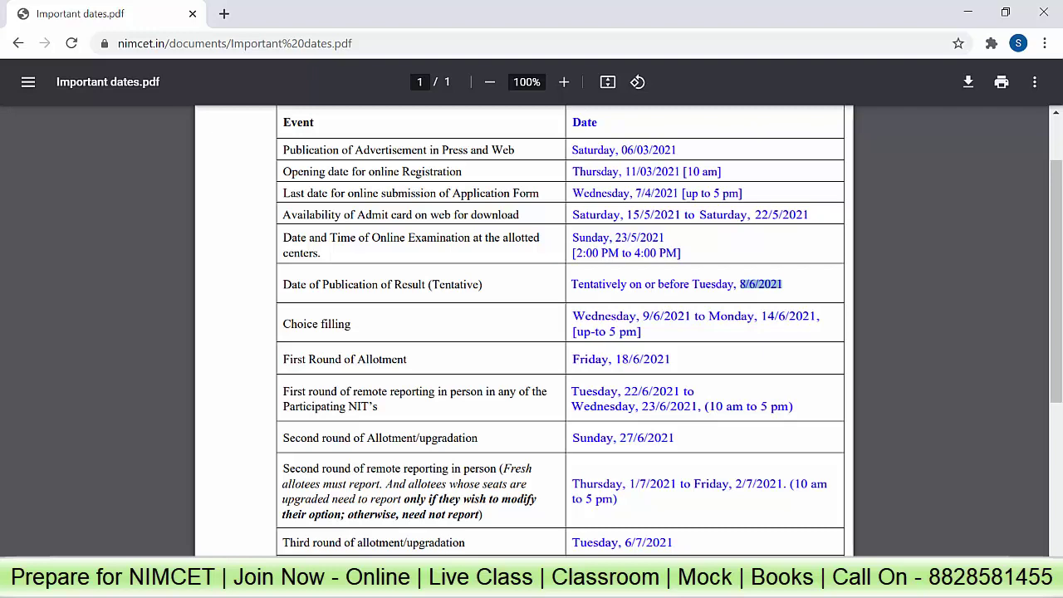
{"action": "scroll", "coordinate": [524, 332], "scroll_direction": "down", "scroll_amount": 2}
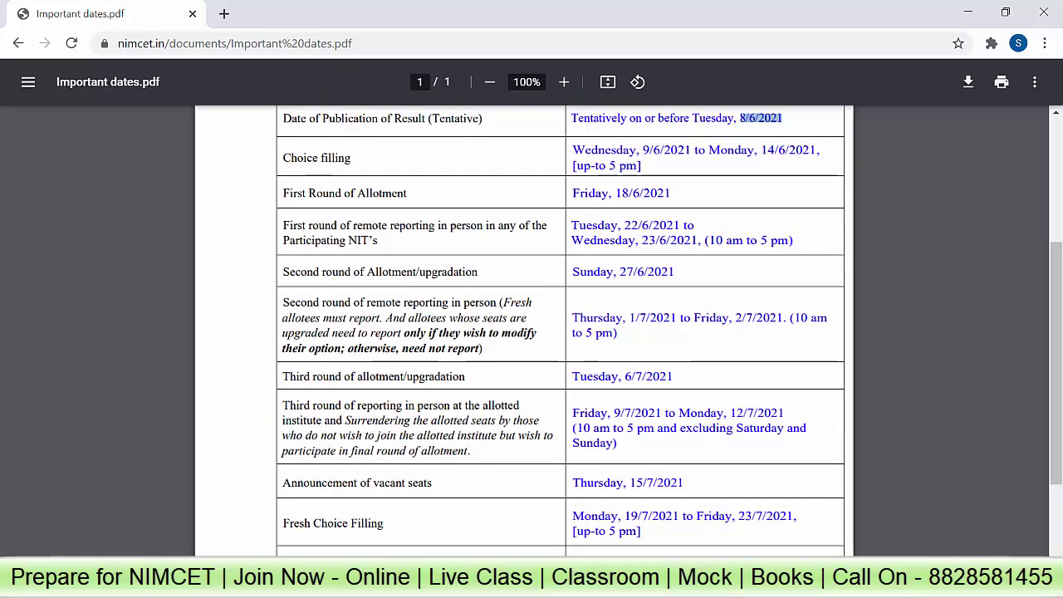
{"action": "scroll", "coordinate": [523, 332], "scroll_direction": "down", "scroll_amount": 1}
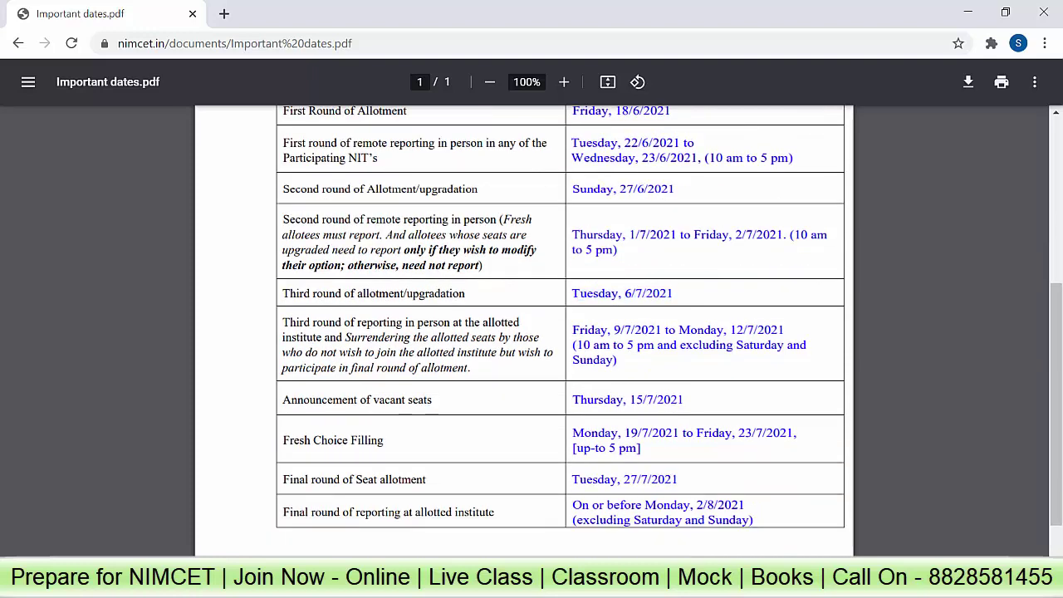
{"action": "scroll", "coordinate": [524, 332], "scroll_direction": "down", "scroll_amount": 1}
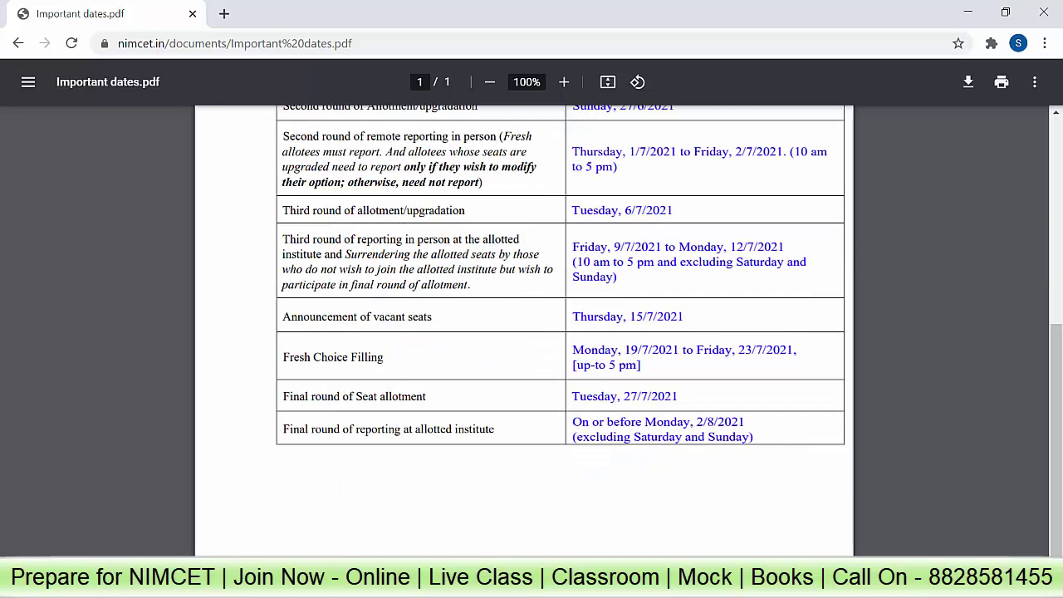
{"action": "scroll", "coordinate": [524, 332], "scroll_direction": "up", "scroll_amount": 1}
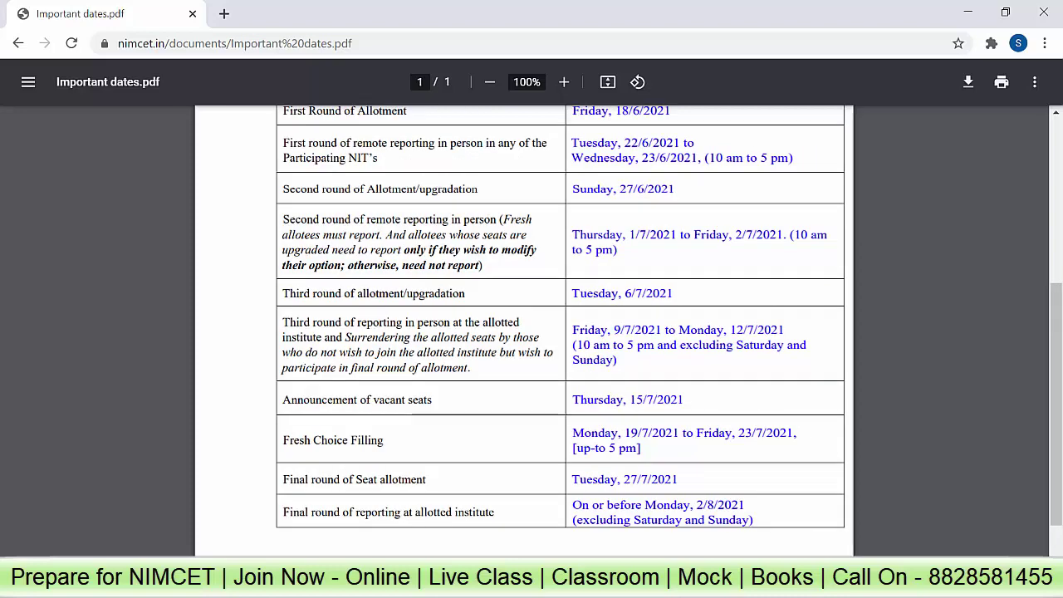
{"action": "scroll", "coordinate": [524, 332], "scroll_direction": "up", "scroll_amount": 2}
{"action": "scroll", "coordinate": [523, 332], "scroll_direction": "up", "scroll_amount": 1}
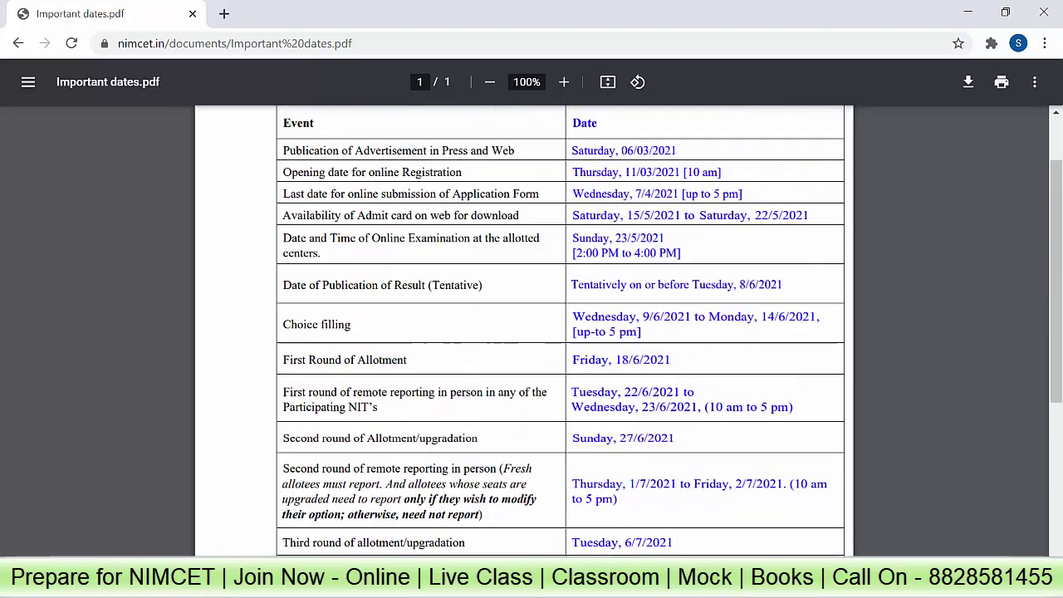
{"action": "left_click_drag", "start_coordinate": [572, 285], "coordinate": [673, 555]}
{"action": "scroll", "coordinate": [523, 332], "scroll_direction": "up", "scroll_amount": 1}
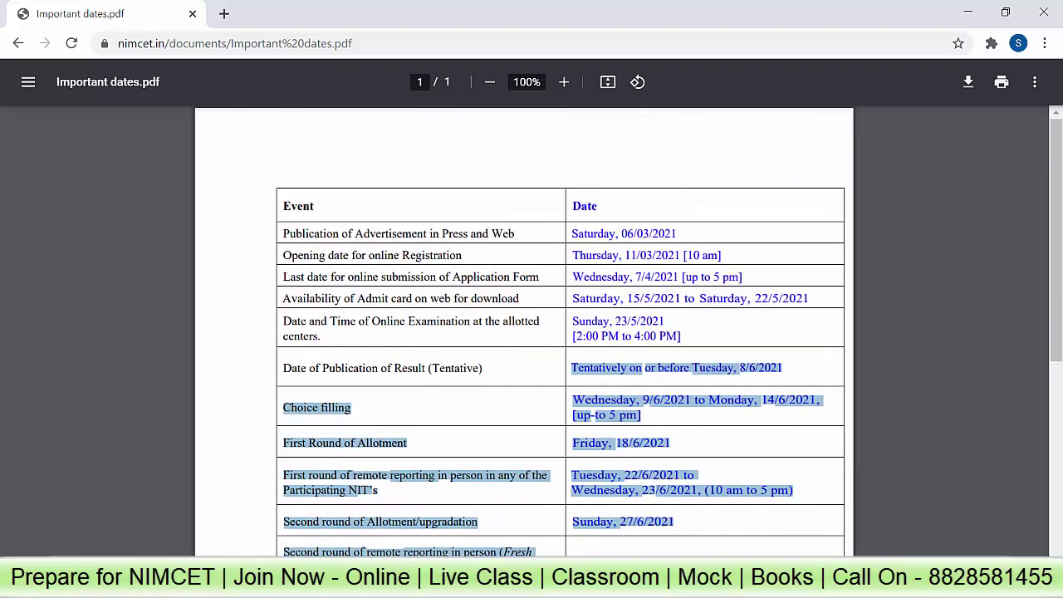
{"action": "left_click_drag", "start_coordinate": [614, 321], "coordinate": [681, 336]}
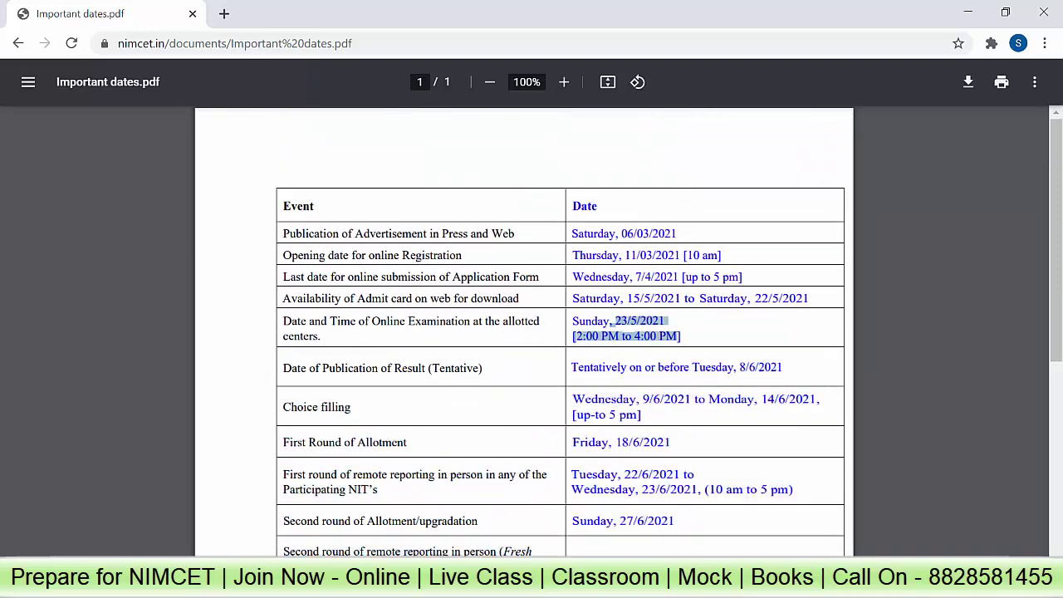
{"action": "key", "text": "Escape"}
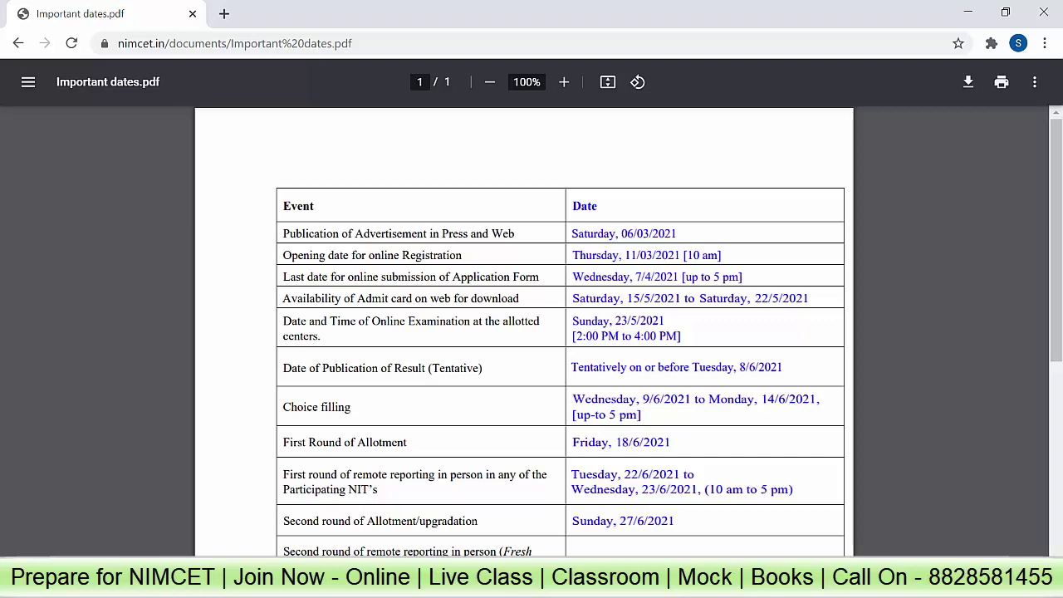
{"action": "left_click_drag", "start_coordinate": [633, 280], "coordinate": [681, 280]}
{"action": "key", "text": "Escape"}
Return to the login page, open New Registration, and confirm the account from the emailed link
{"action": "key", "text": "alt+Left"}
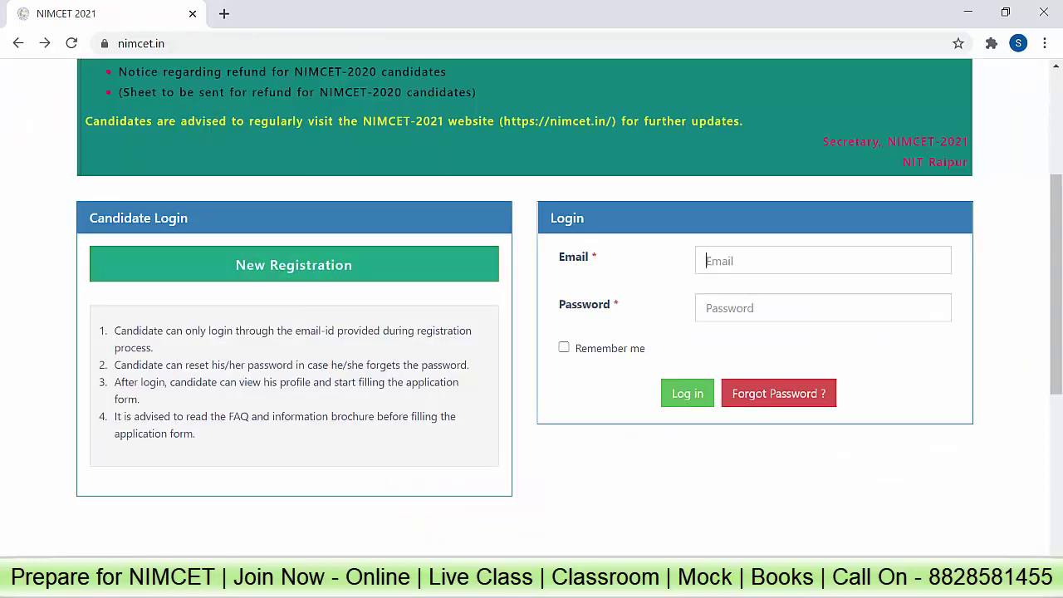
{"action": "left_click", "coordinate": [294, 265]}
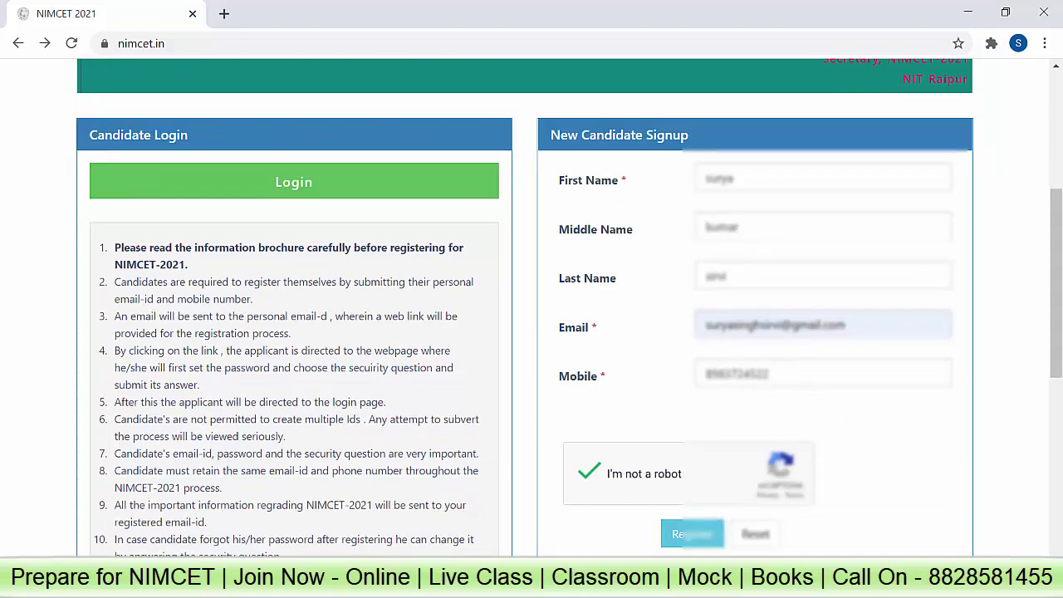
{"action": "scroll", "coordinate": [531, 308], "scroll_direction": "up", "scroll_amount": 2}
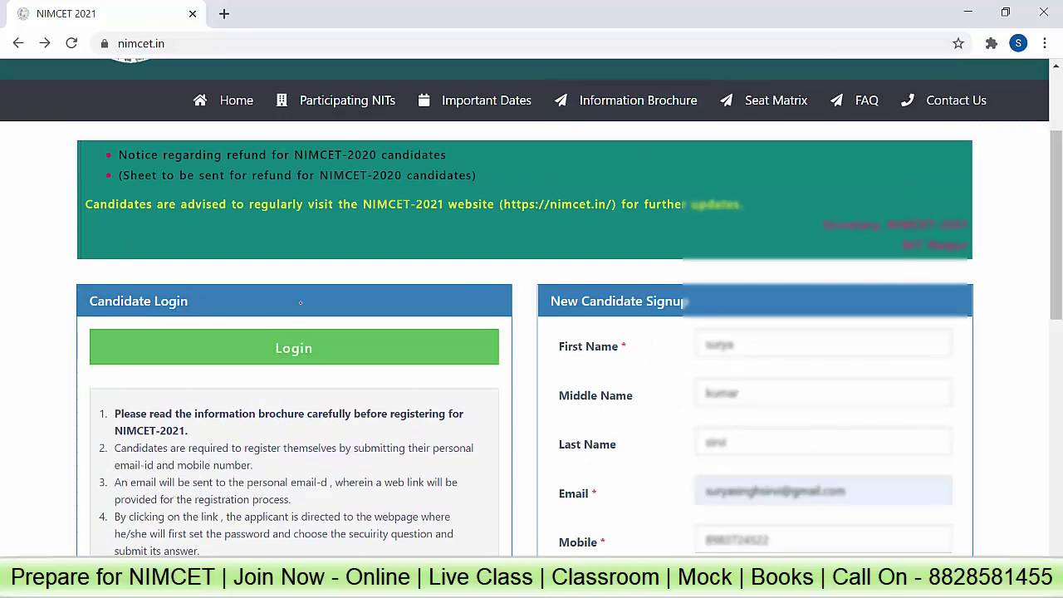
{"action": "scroll", "coordinate": [301, 303], "scroll_direction": "down", "scroll_amount": 2}
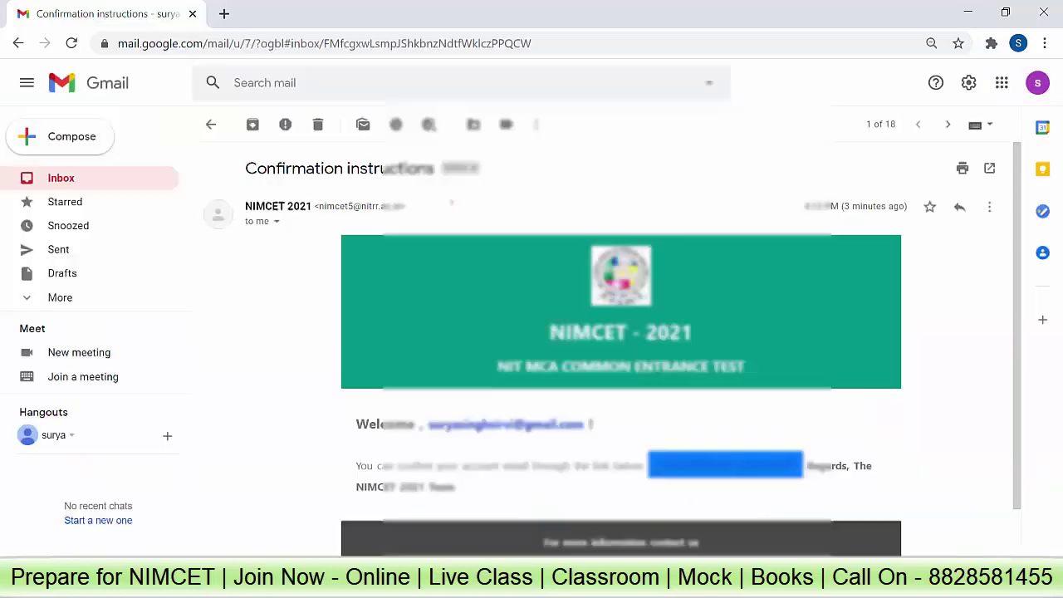
{"action": "scroll", "coordinate": [622, 333], "scroll_direction": "down", "scroll_amount": 3}
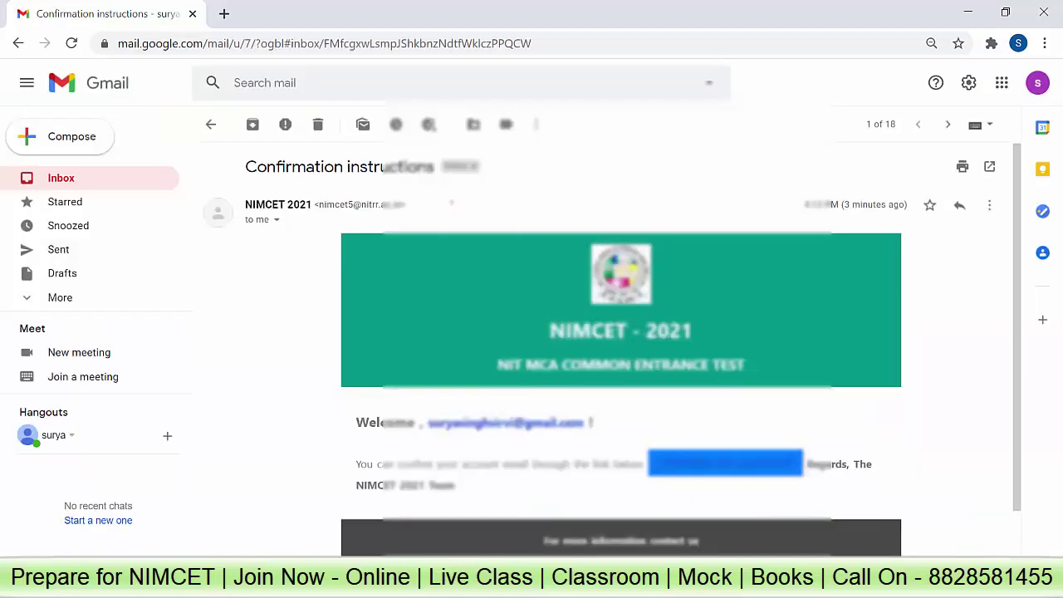
{"action": "left_click", "coordinate": [725, 358]}
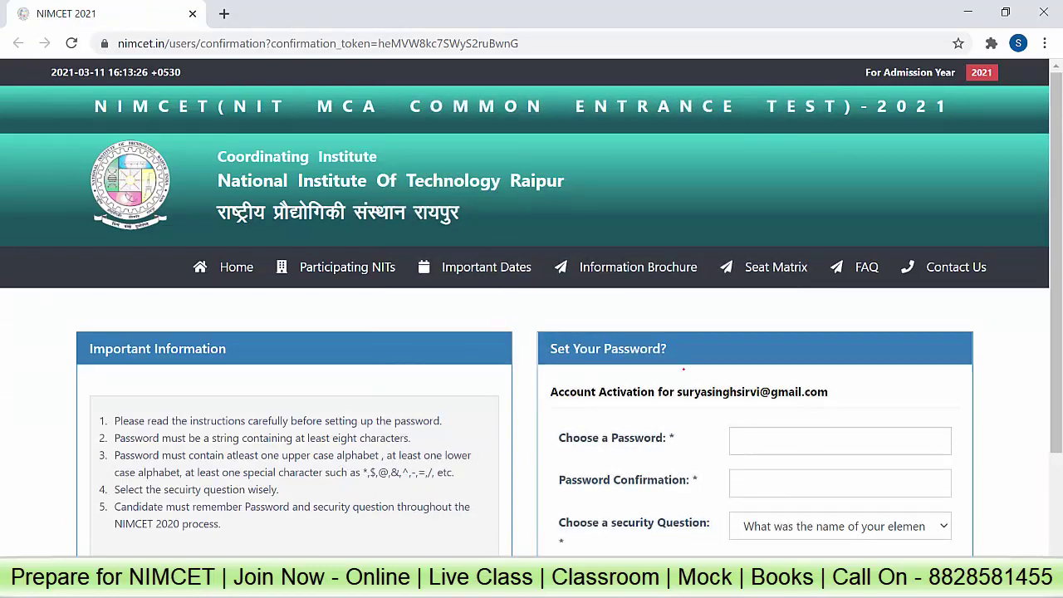
Choose a new account password and activate the account
{"action": "scroll", "coordinate": [684, 370], "scroll_direction": "down", "scroll_amount": 1}
{"action": "left_click", "coordinate": [766, 359]}
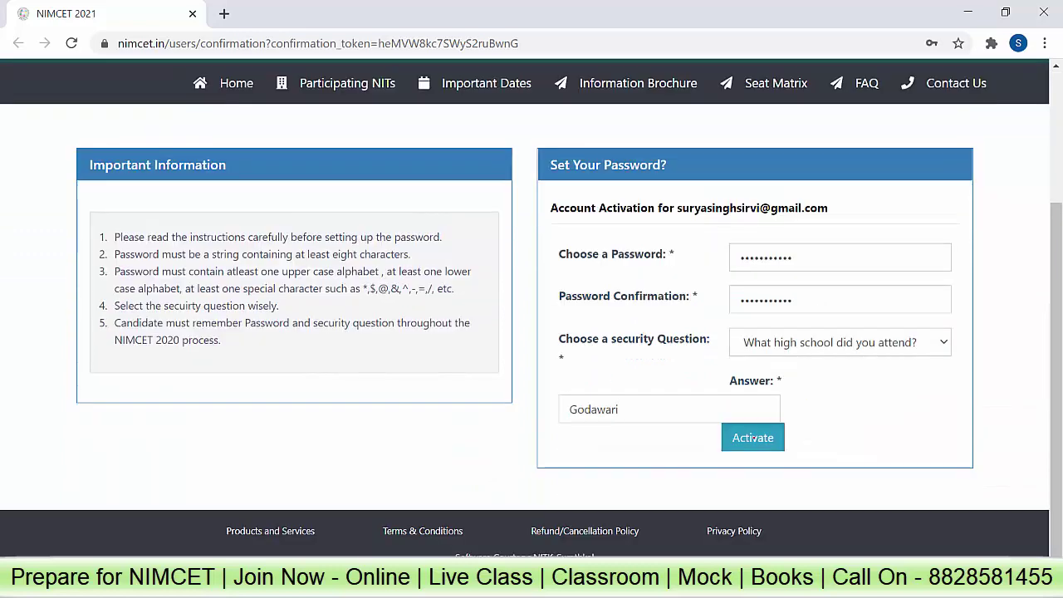
{"action": "left_click", "coordinate": [753, 438]}
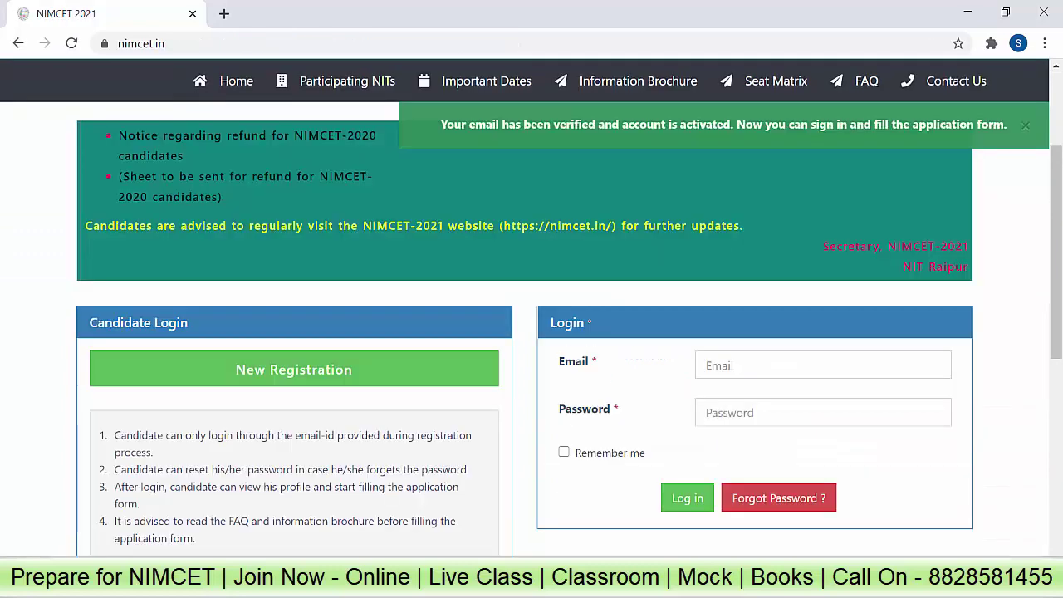
Log in with the registered email address and scroll down to the Dashboard tiles
{"action": "left_click", "coordinate": [708, 365]}
{"action": "type", "text": "sa"}
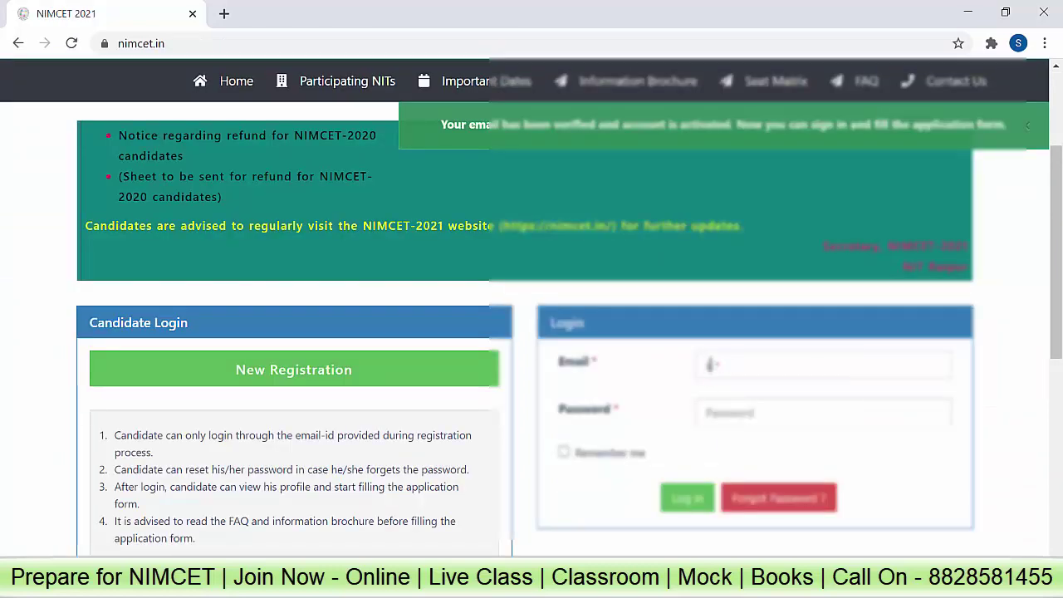
{"action": "type", "text": "rya"}
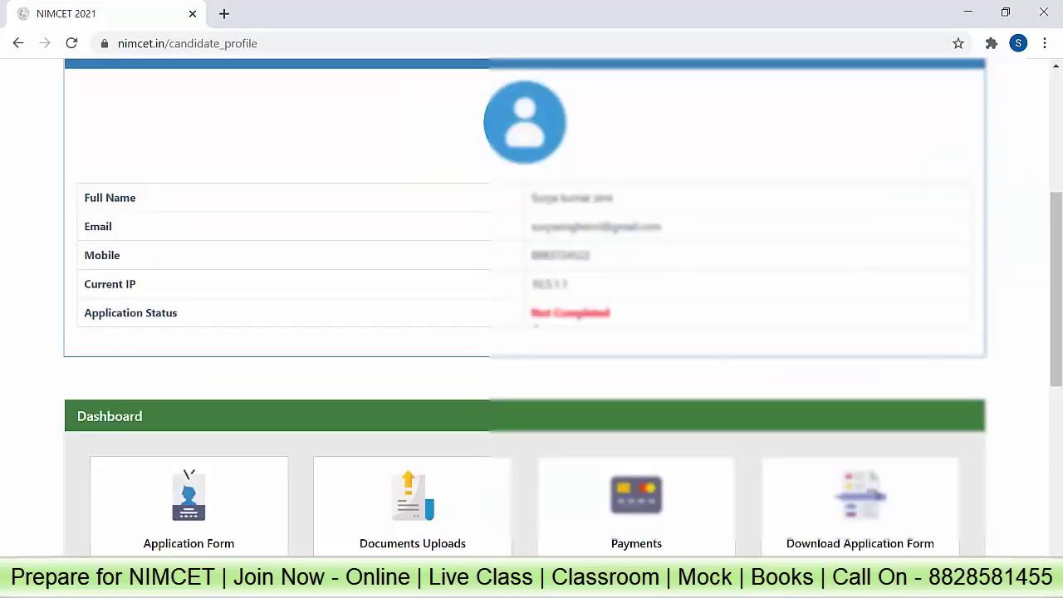
{"action": "left_click_drag", "start_coordinate": [531, 315], "coordinate": [617, 319]}
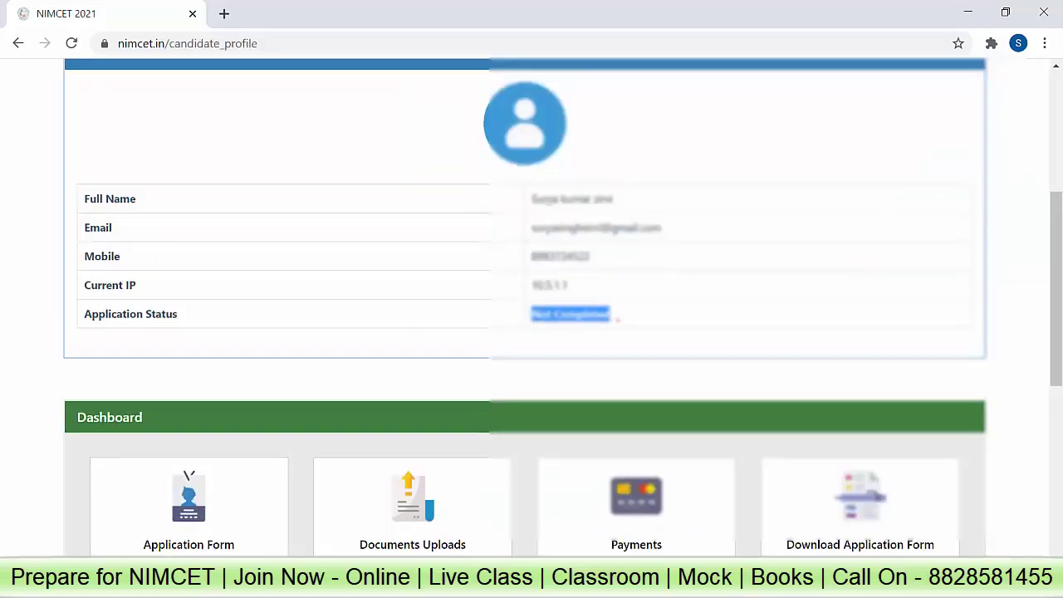
{"action": "scroll", "coordinate": [619, 319], "scroll_direction": "up", "scroll_amount": 1}
{"action": "scroll", "coordinate": [618, 316], "scroll_direction": "down", "scroll_amount": 2}
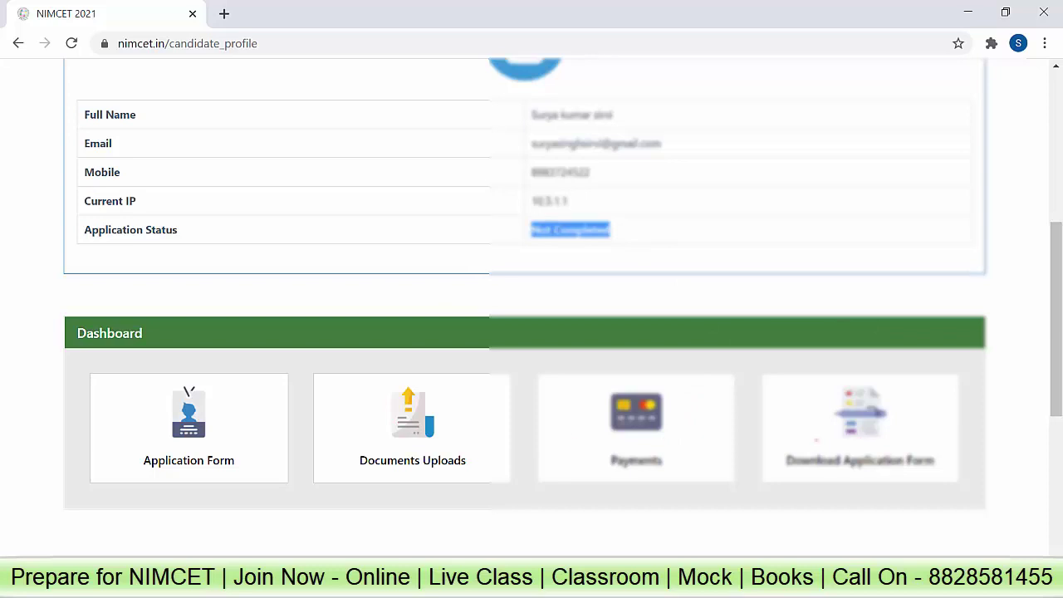
Open the application form and go to the Aadhaar card number field
{"action": "left_click", "coordinate": [178, 423]}
{"action": "scroll", "coordinate": [175, 423], "scroll_direction": "down", "scroll_amount": 1}
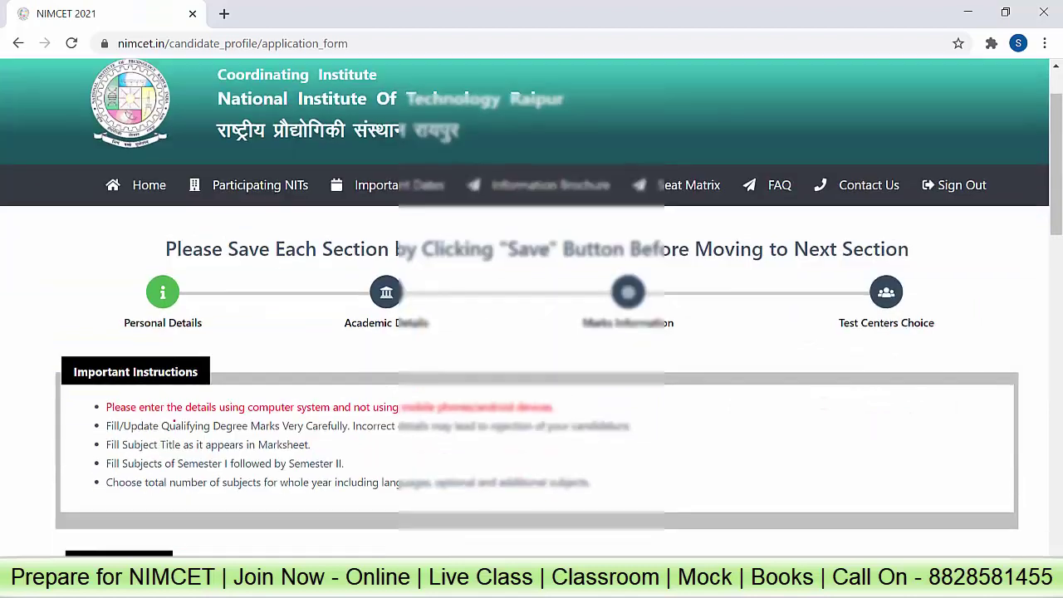
{"action": "scroll", "coordinate": [175, 423], "scroll_direction": "down", "scroll_amount": 3}
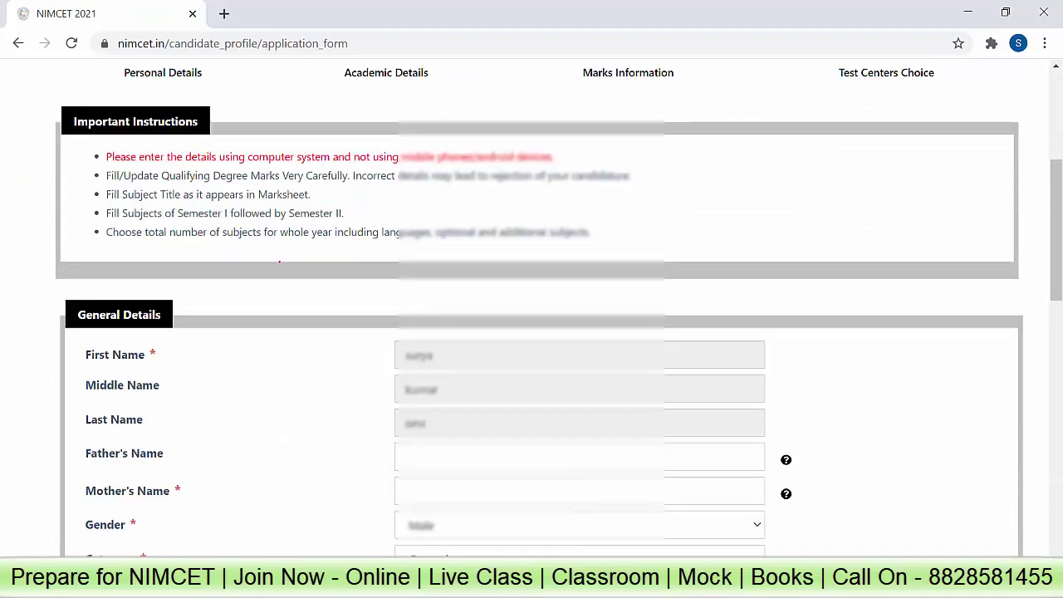
{"action": "scroll", "coordinate": [279, 261], "scroll_direction": "down", "scroll_amount": 2}
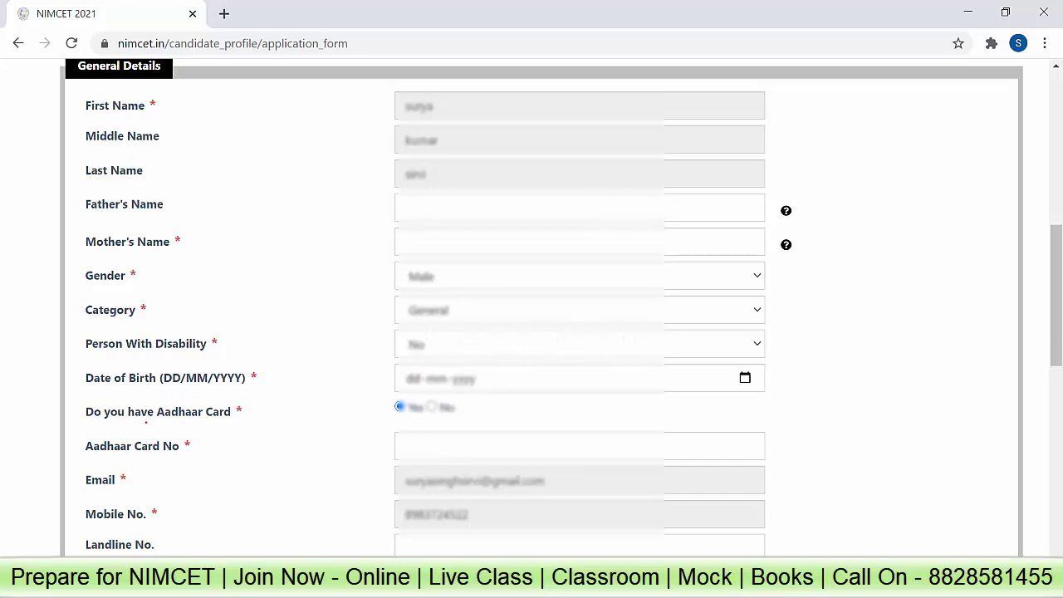
{"action": "left_click", "coordinate": [407, 446]}
Tick 'Same as Permanent Address' for the communication address and save the personal details
{"action": "scroll", "coordinate": [561, 308], "scroll_direction": "down", "scroll_amount": 3}
{"action": "scroll", "coordinate": [532, 307], "scroll_direction": "down", "scroll_amount": 3}
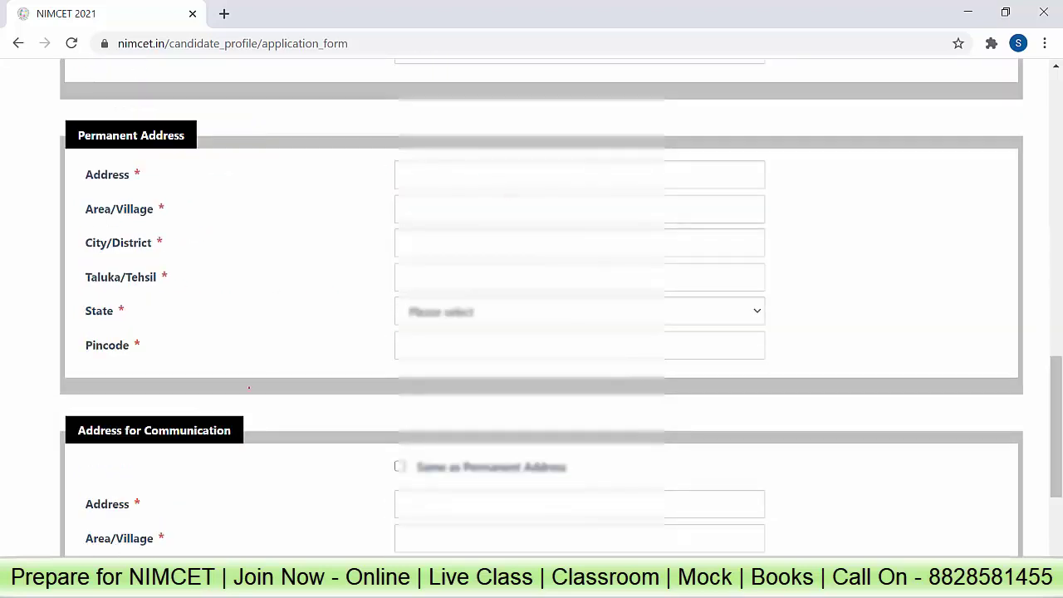
{"action": "scroll", "coordinate": [249, 388], "scroll_direction": "down", "scroll_amount": 2}
{"action": "scroll", "coordinate": [419, 304], "scroll_direction": "up", "scroll_amount": 2}
{"action": "scroll", "coordinate": [419, 303], "scroll_direction": "down", "scroll_amount": 4}
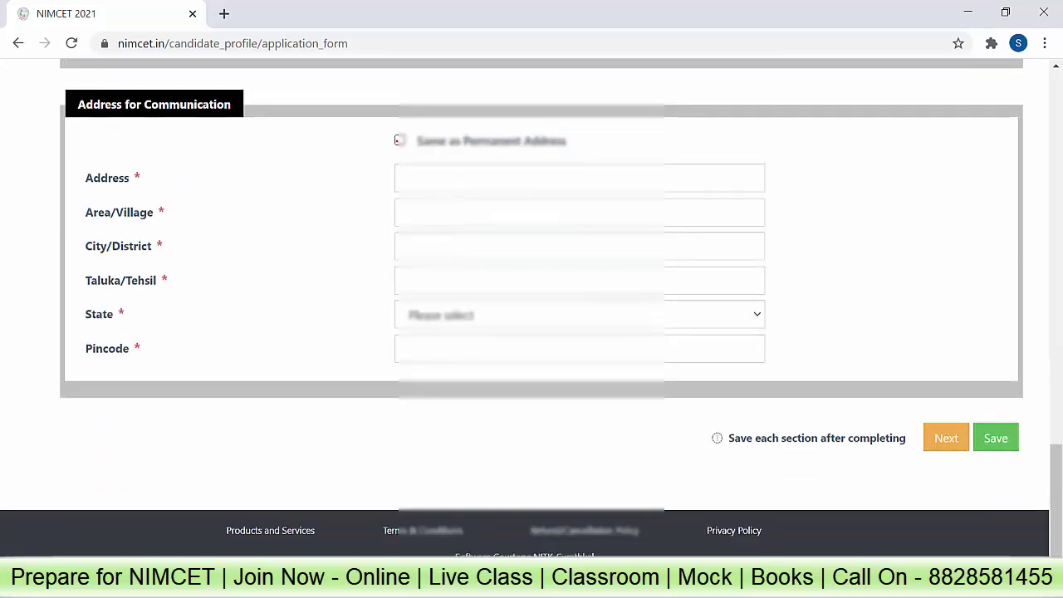
{"action": "left_click", "coordinate": [399, 141]}
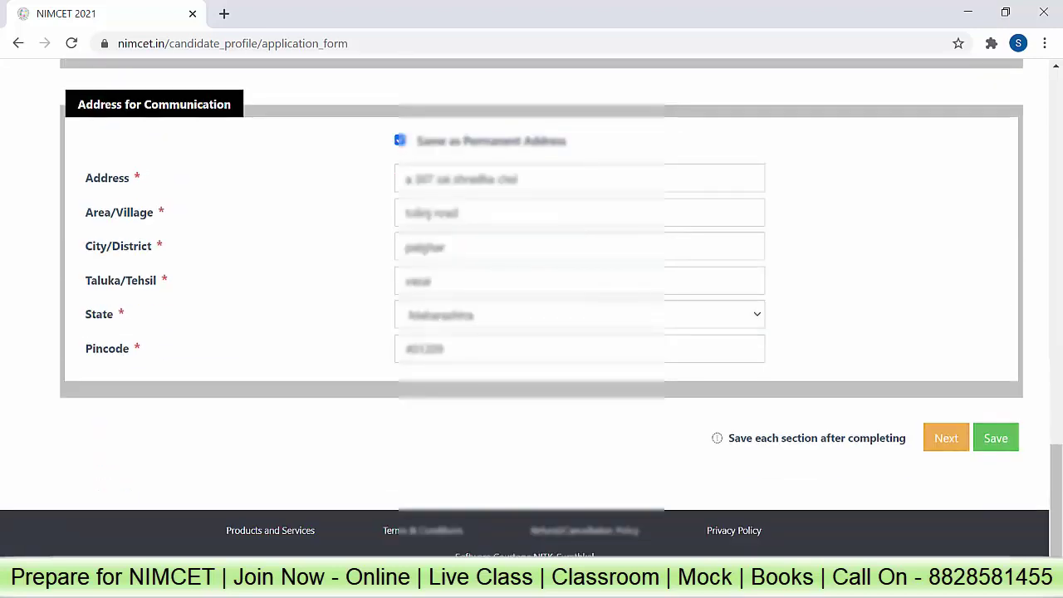
{"action": "left_click", "coordinate": [997, 438]}
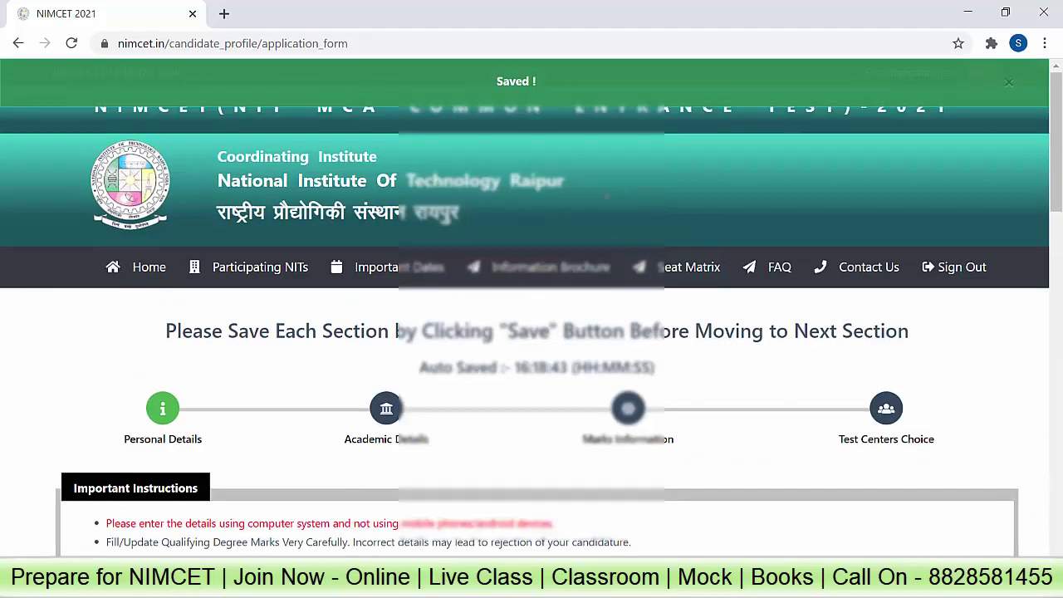
Enter Class X year 2007, board 'rajasthan board', institute 'rajkiya vidhaylay sardar samand'
{"action": "double_click", "coordinate": [503, 81]}
{"action": "scroll", "coordinate": [350, 216], "scroll_direction": "down", "scroll_amount": 6}
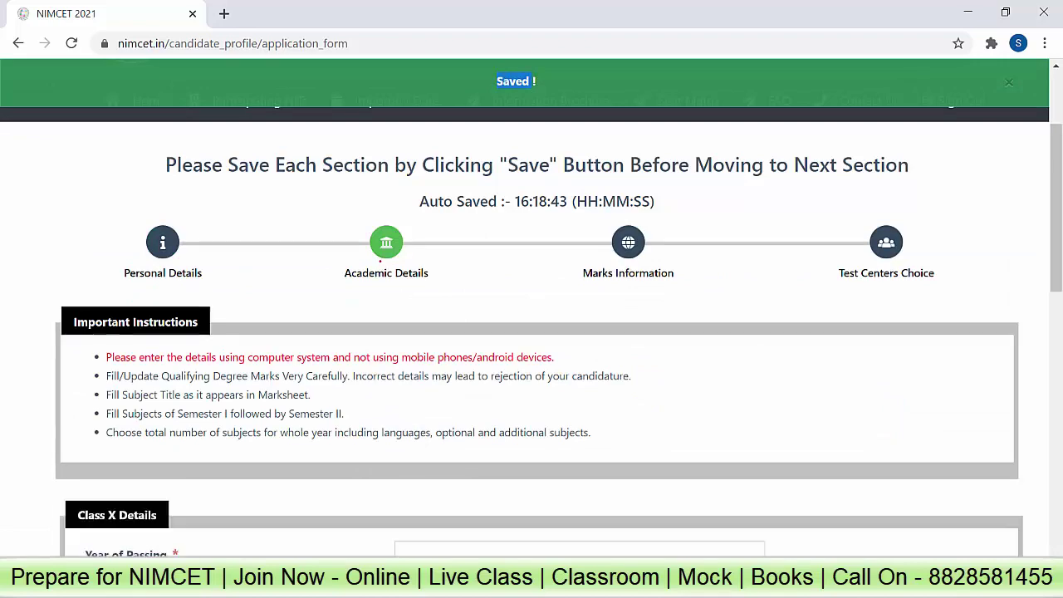
{"action": "left_click", "coordinate": [426, 223]}
{"action": "type", "text": "2007"}
{"action": "key", "text": "Tab"}
{"action": "type", "text": "rajasthan board"}
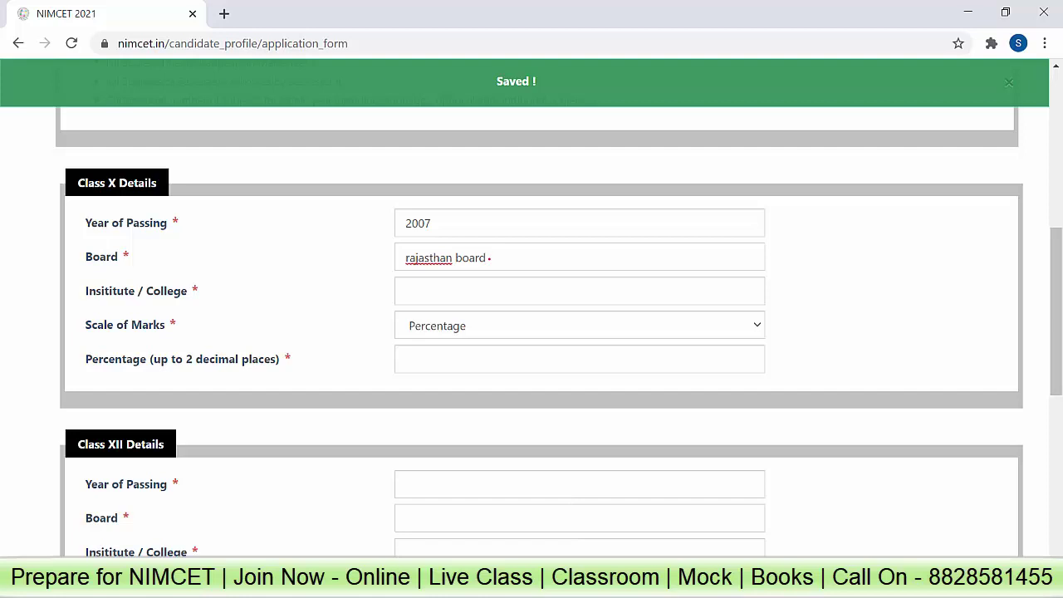
{"action": "key", "text": "Tab"}
{"action": "type", "text": "rajkiya vidhaylay sardar samand"}
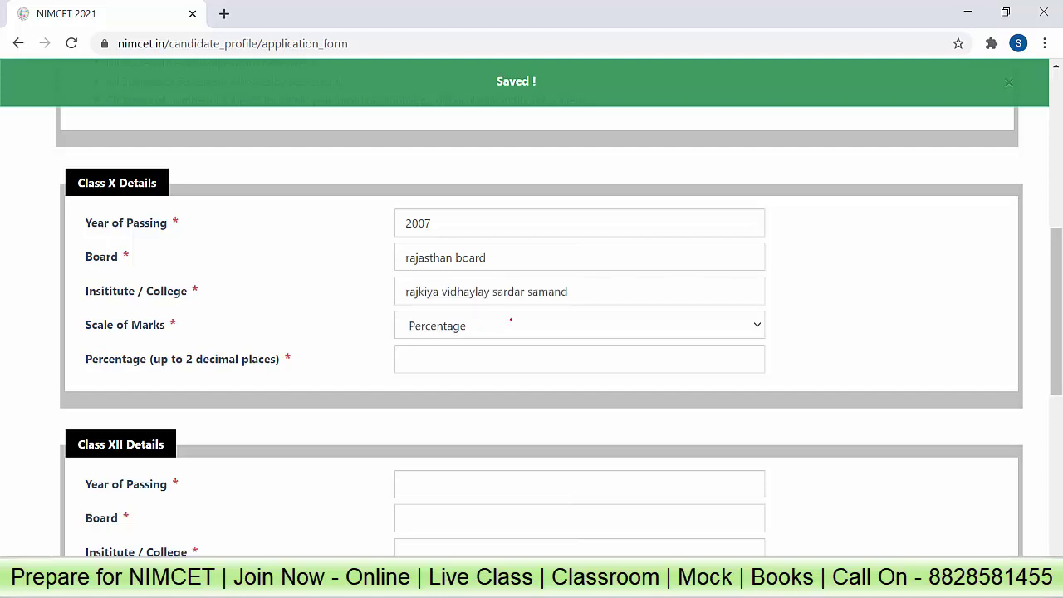
Set the Class X Scale of Marks to CGPA
{"action": "left_click_drag", "start_coordinate": [203, 359], "coordinate": [284, 359]}
{"action": "left_click", "coordinate": [358, 364]}
{"action": "left_click", "coordinate": [443, 326]}
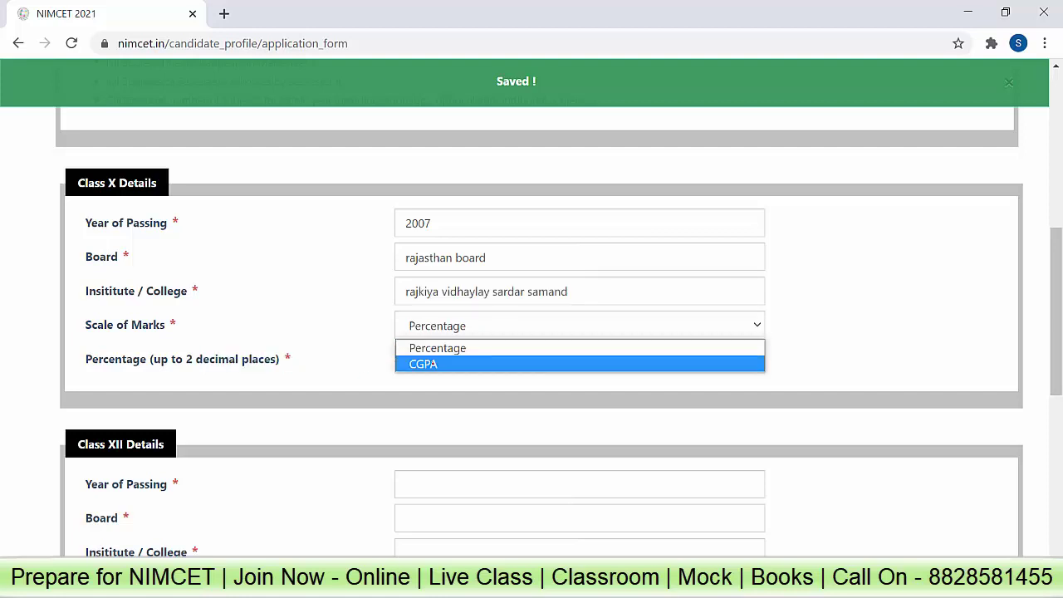
{"action": "left_click", "coordinate": [433, 363]}
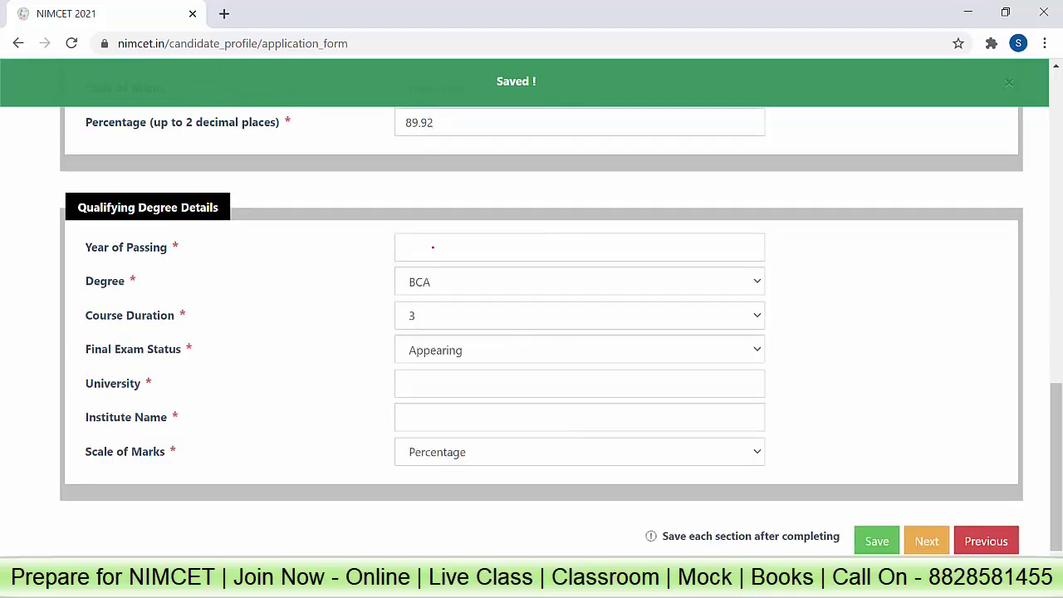
Set course duration 3 years, status Passed, university 'pune university', institute 'patkar'
{"action": "left_click", "coordinate": [441, 282]}
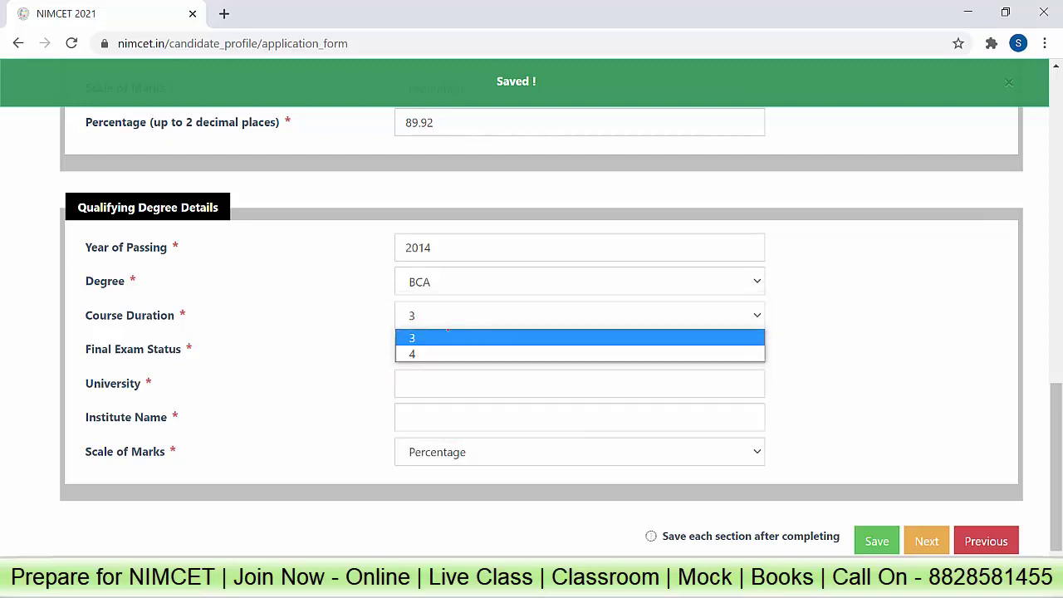
{"action": "left_click", "coordinate": [449, 339]}
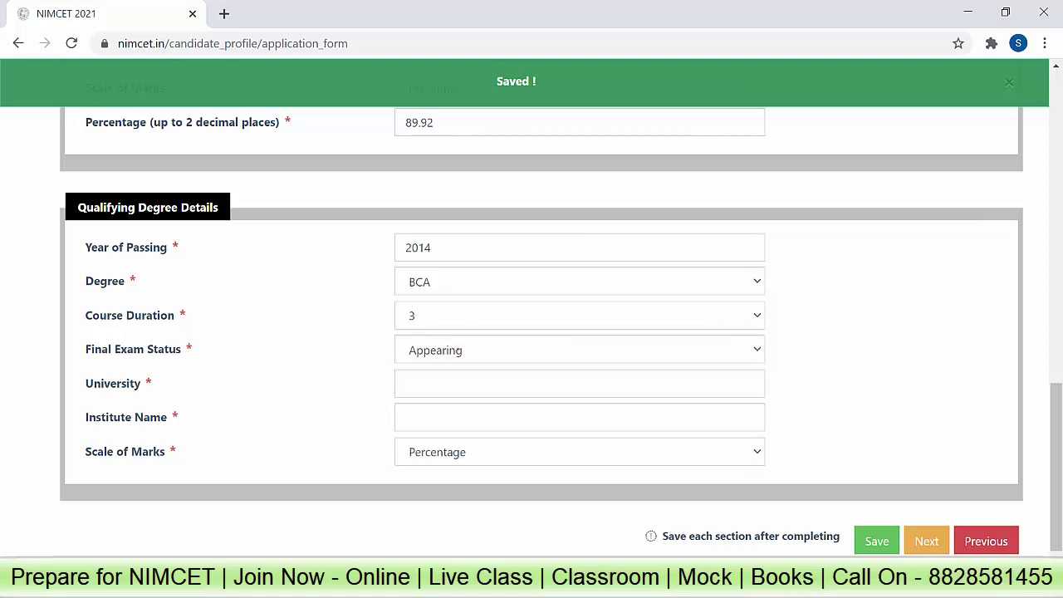
{"action": "left_click", "coordinate": [430, 345]}
{"action": "left_click", "coordinate": [436, 384]}
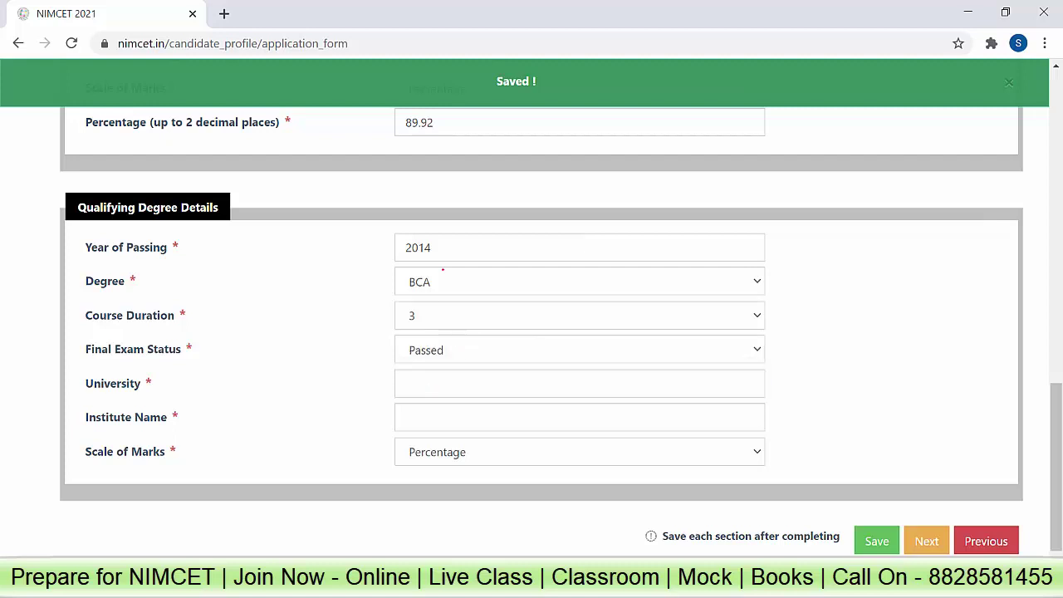
{"action": "type", "text": "pune university"}
{"action": "left_click", "coordinate": [426, 417]}
{"action": "type", "text": "patkar"}
Choose CGPA as the degree marks scale and change Year of Passing from 2014 to 2021
{"action": "left_click", "coordinate": [518, 452]}
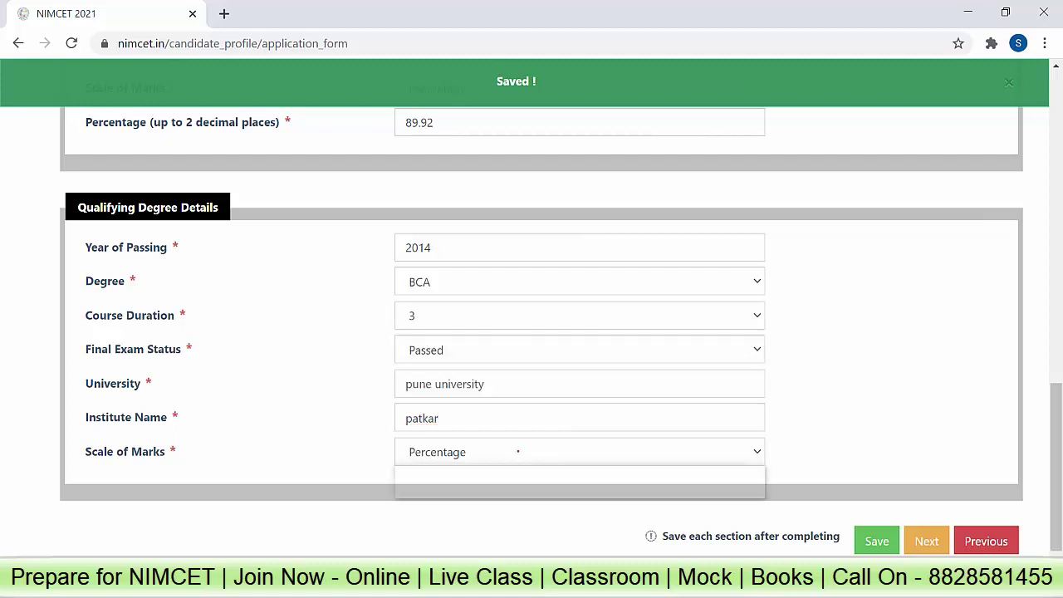
{"action": "left_click", "coordinate": [451, 483]}
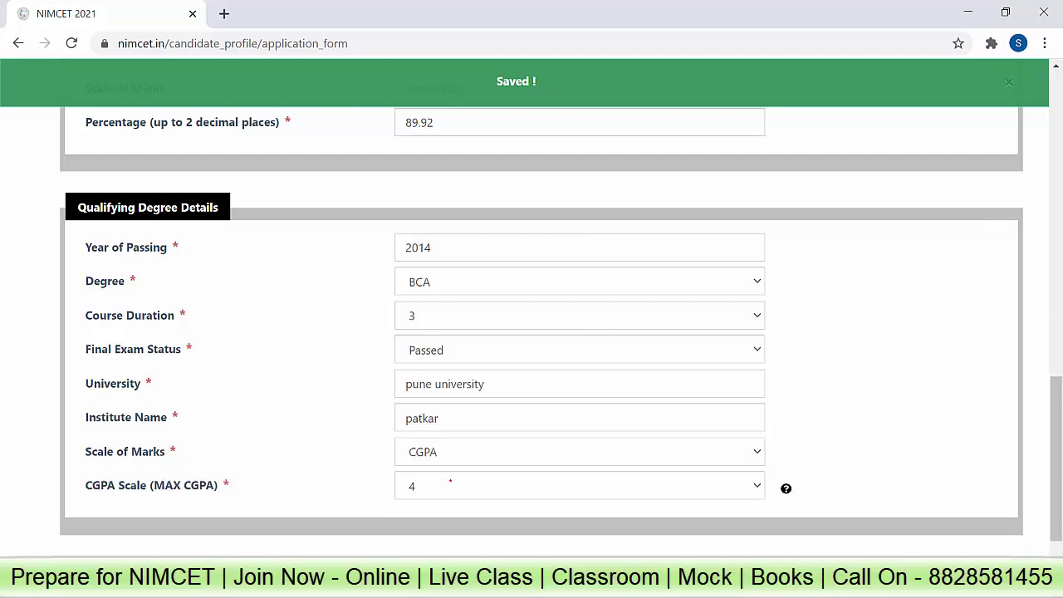
{"action": "left_click", "coordinate": [450, 480]}
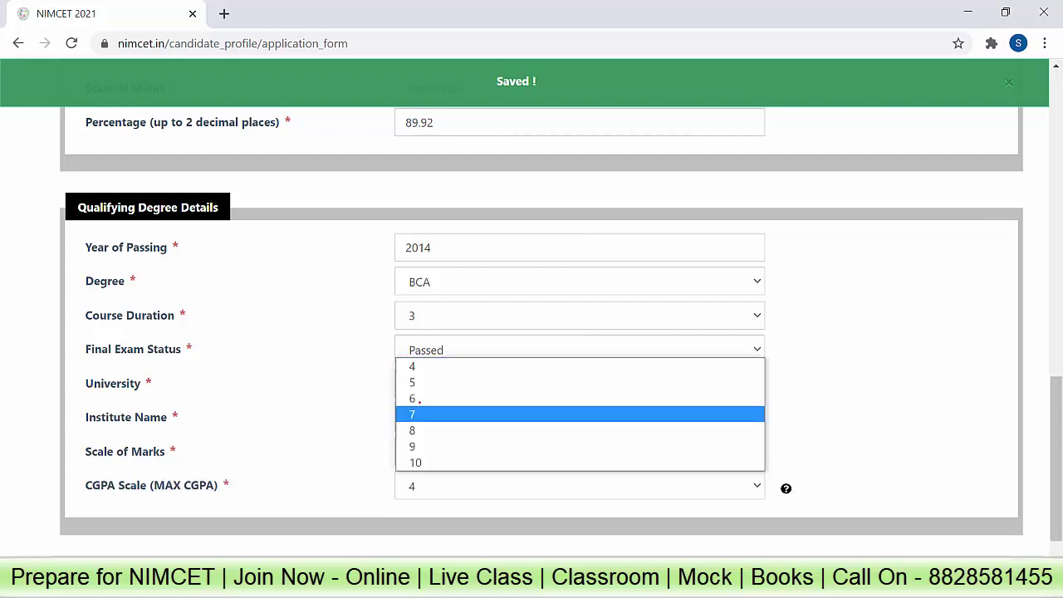
{"action": "scroll", "coordinate": [579, 460], "scroll_direction": "up", "scroll_amount": 2}
{"action": "left_click_drag", "start_coordinate": [437, 360], "coordinate": [388, 360]}
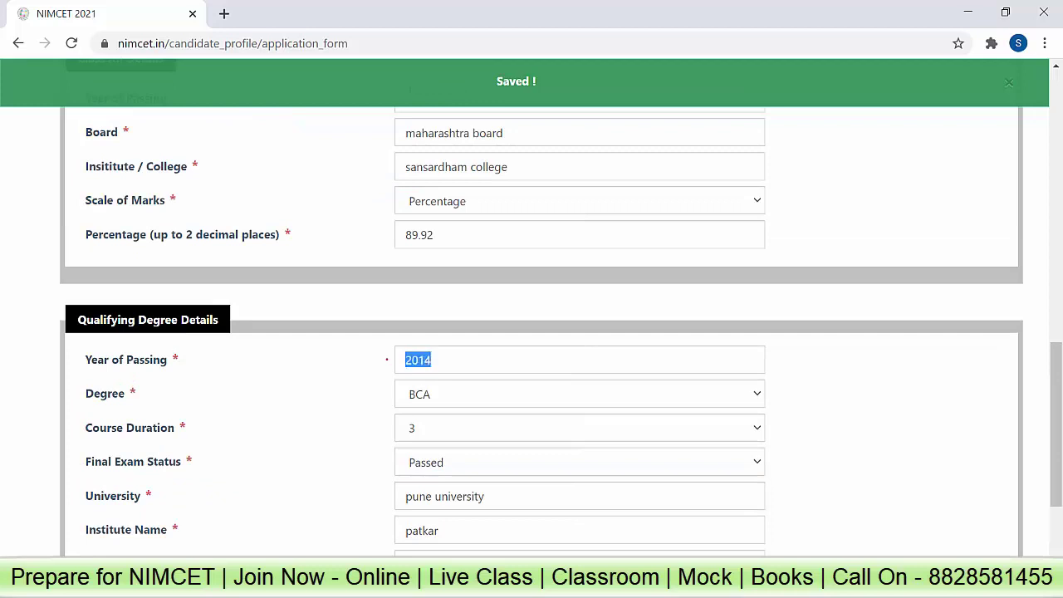
{"action": "type", "text": "2021"}
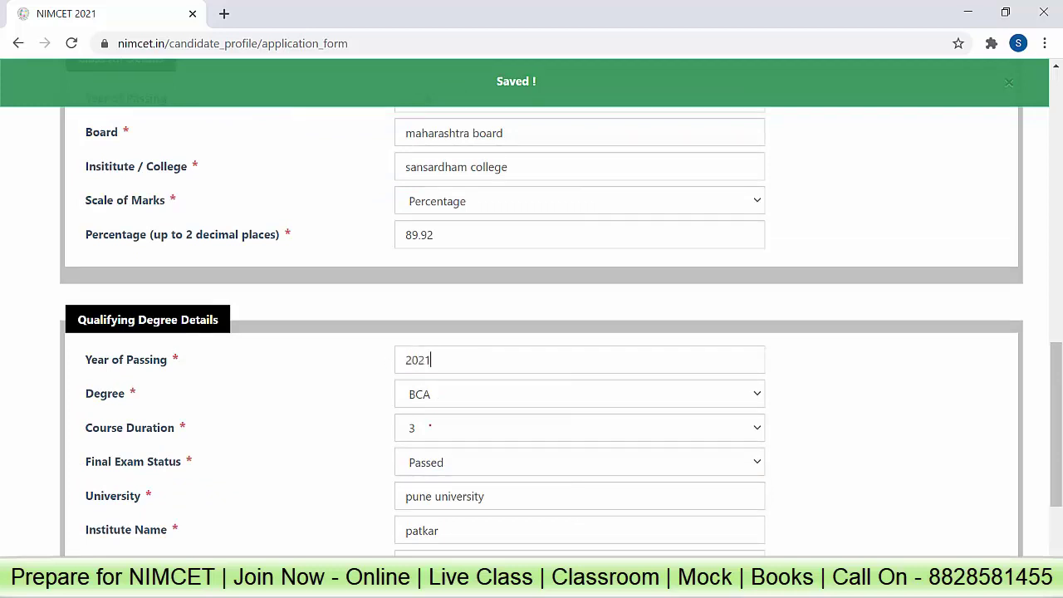
{"action": "left_click", "coordinate": [408, 394]}
Confirm BCA as the qualifying degree, dismiss the degree-name warning, and scroll back up
{"action": "left_click", "coordinate": [433, 429]}
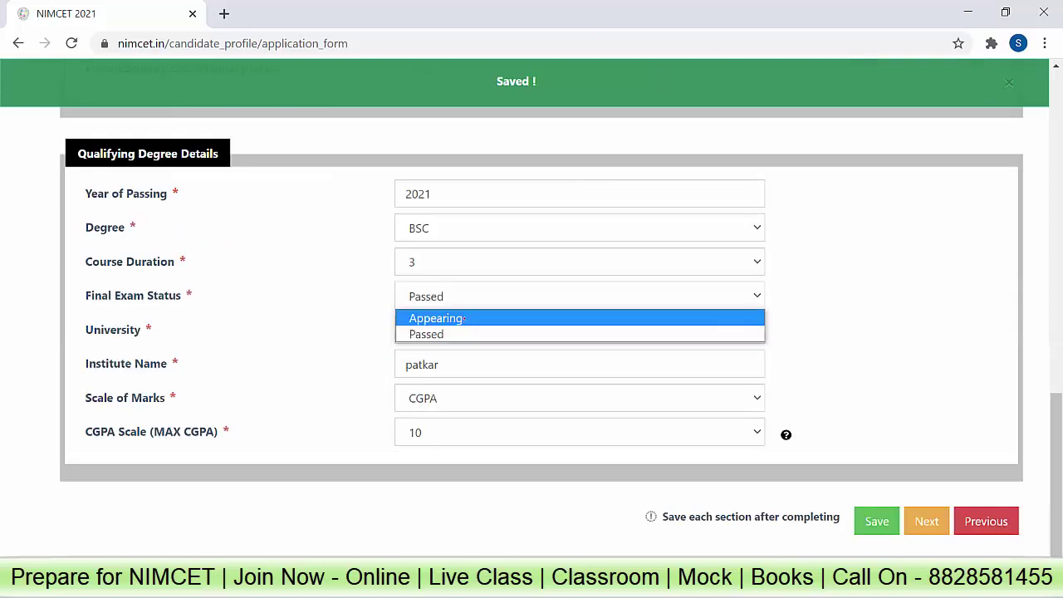
{"action": "left_click", "coordinate": [440, 317]}
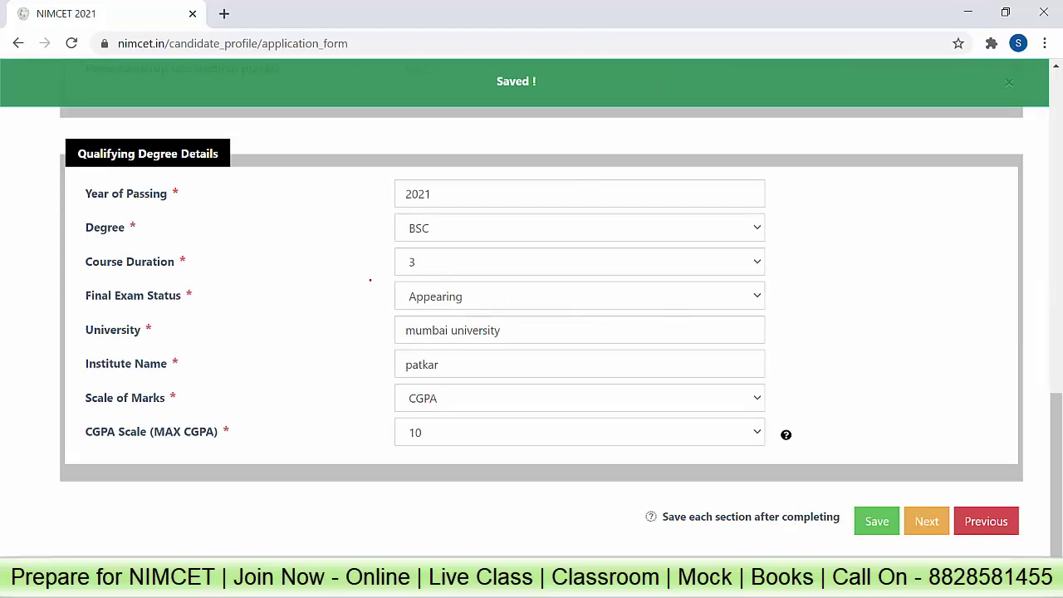
{"action": "scroll", "coordinate": [370, 280], "scroll_direction": "up", "scroll_amount": 1}
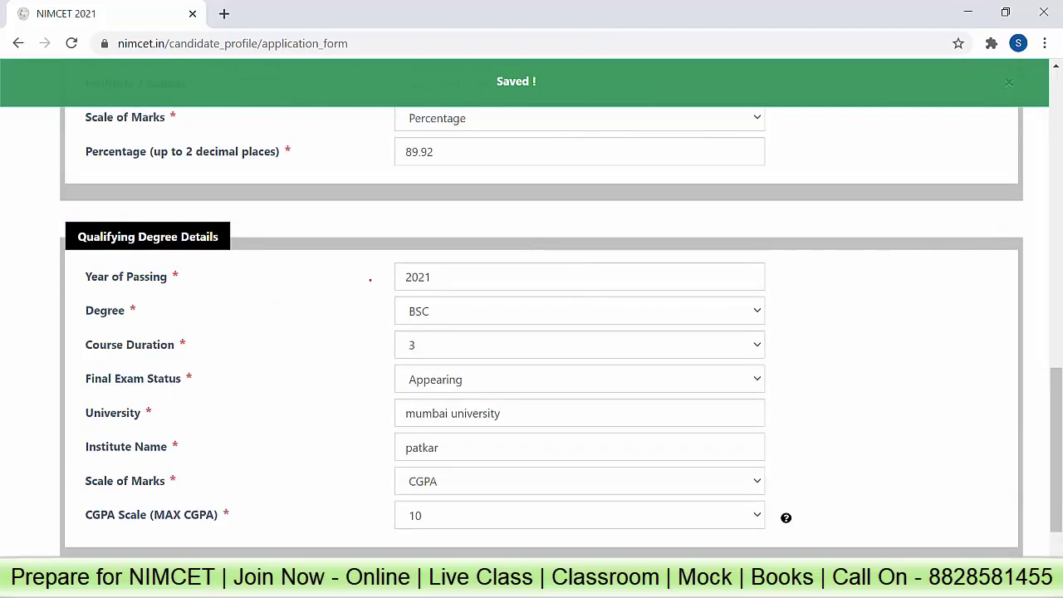
{"action": "scroll", "coordinate": [370, 280], "scroll_direction": "up", "scroll_amount": 9}
{"action": "scroll", "coordinate": [370, 280], "scroll_direction": "down", "scroll_amount": 11}
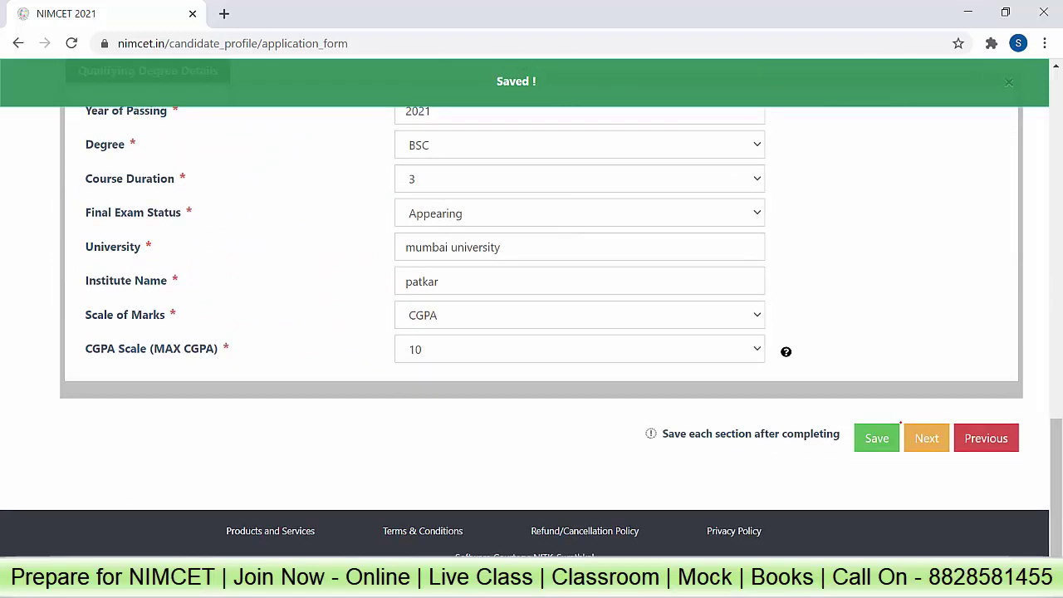
{"action": "scroll", "coordinate": [631, 327], "scroll_direction": "up", "scroll_amount": 10}
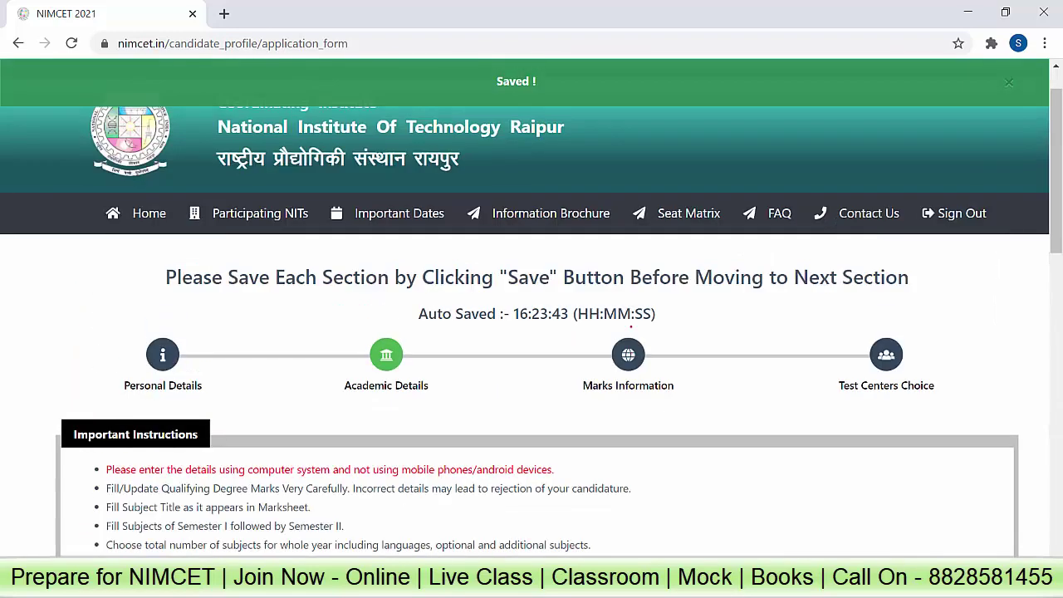
Go back to the Academic Details section with Previous
{"action": "scroll", "coordinate": [631, 327], "scroll_direction": "up", "scroll_amount": 1}
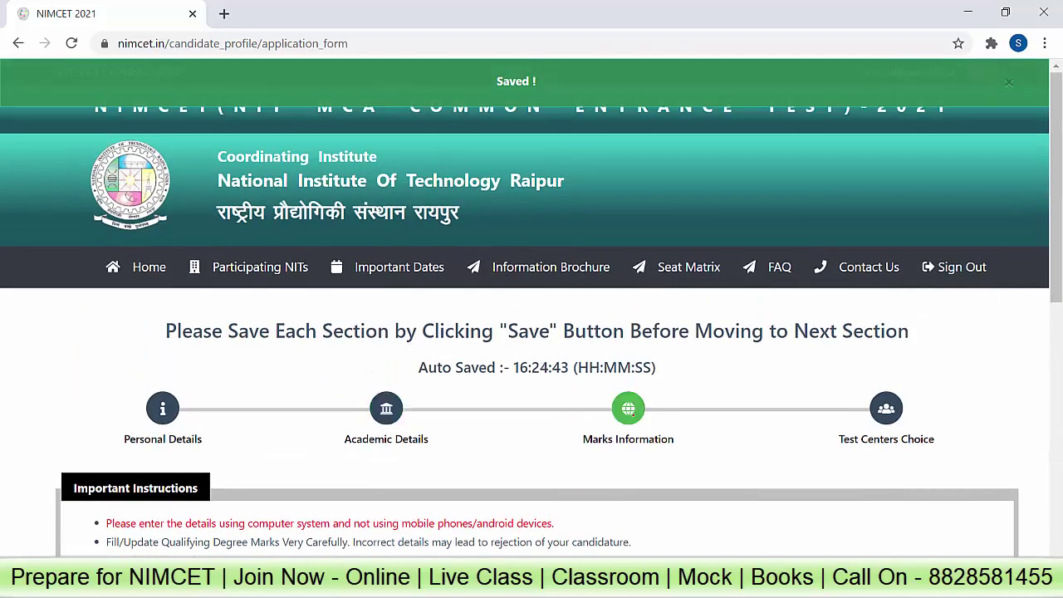
{"action": "scroll", "coordinate": [532, 333], "scroll_direction": "down", "scroll_amount": 5}
{"action": "scroll", "coordinate": [413, 307], "scroll_direction": "down", "scroll_amount": 3}
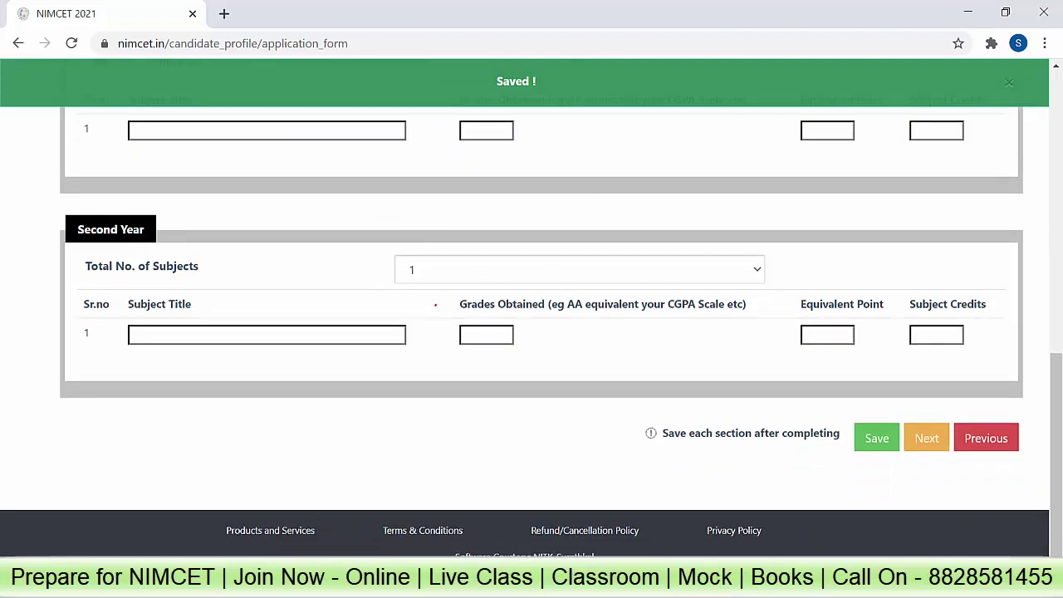
{"action": "left_click", "coordinate": [986, 438]}
{"action": "scroll", "coordinate": [468, 230], "scroll_direction": "down", "scroll_amount": 10}
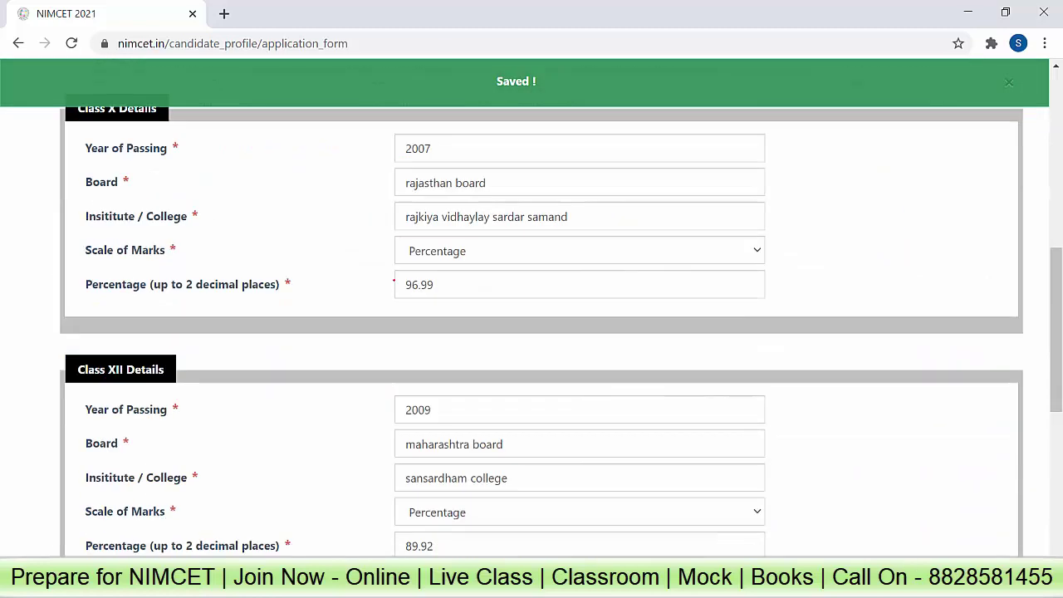
{"action": "scroll", "coordinate": [468, 229], "scroll_direction": "down", "scroll_amount": 2}
Change the qualifying degree's Year of Passing to 2020 and Final Exam Status to Passed
{"action": "left_click", "coordinate": [435, 257]}
{"action": "key", "text": "BackSpace"}
{"action": "type", "text": "020"}
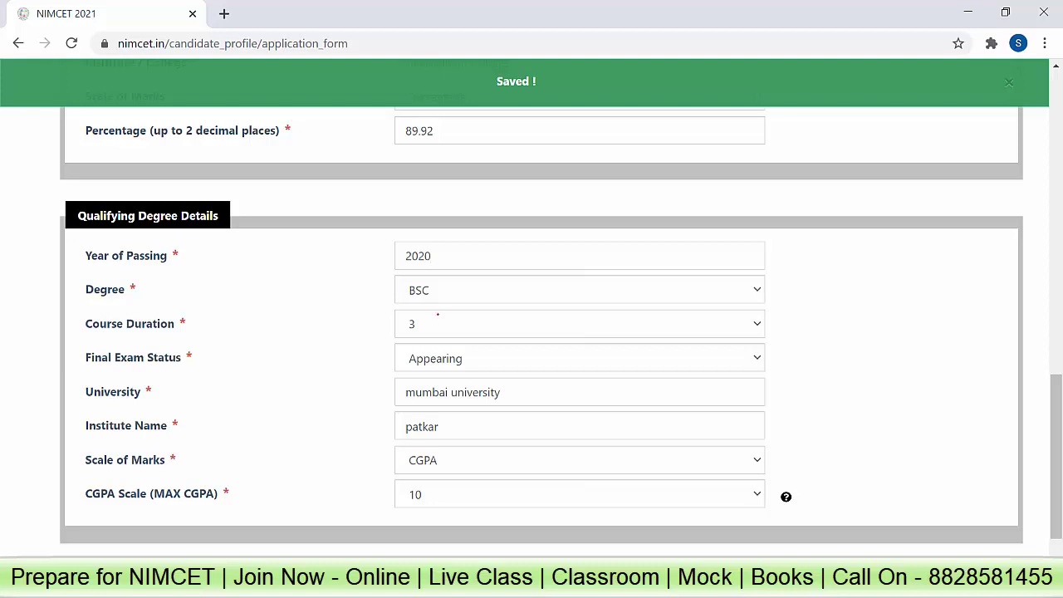
{"action": "left_click", "coordinate": [466, 358]}
{"action": "left_click", "coordinate": [427, 395]}
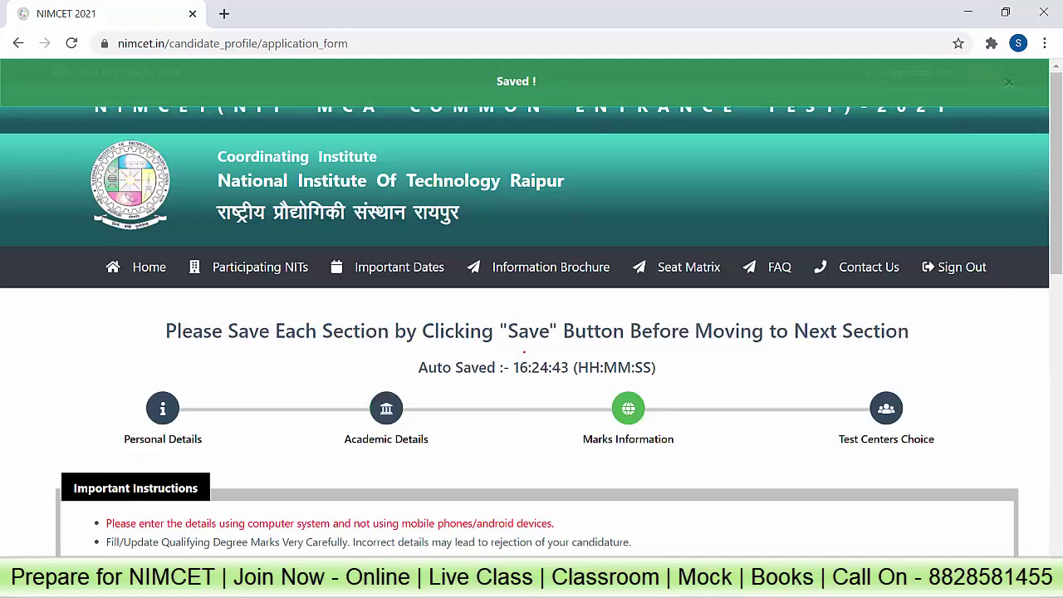
Set First Year Total No. of Subjects to 3 and start the first subject's entries
{"action": "scroll", "coordinate": [524, 353], "scroll_direction": "down", "scroll_amount": 6}
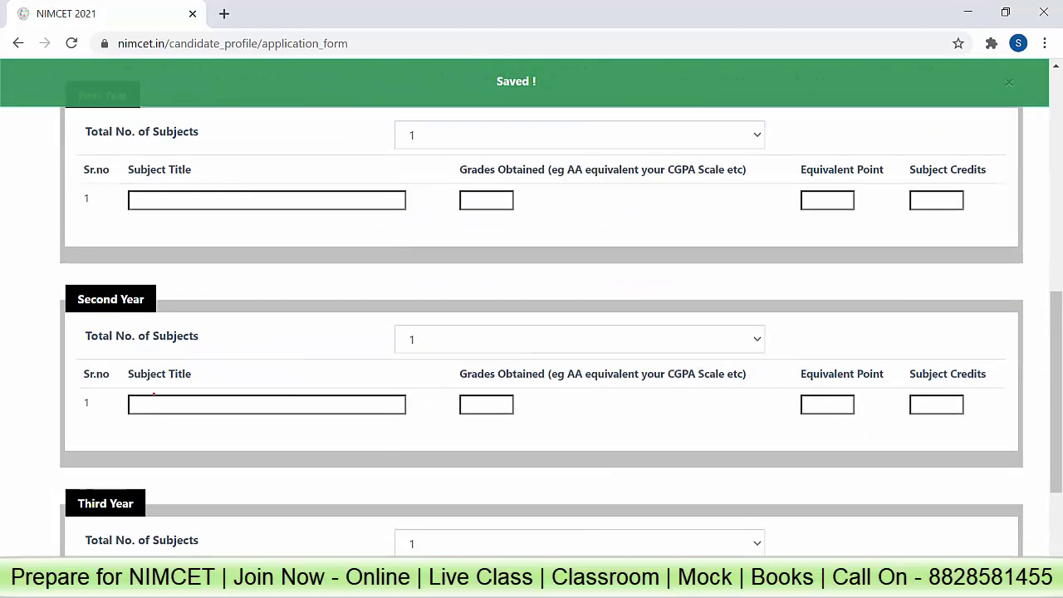
{"action": "scroll", "coordinate": [136, 317], "scroll_direction": "down", "scroll_amount": 3}
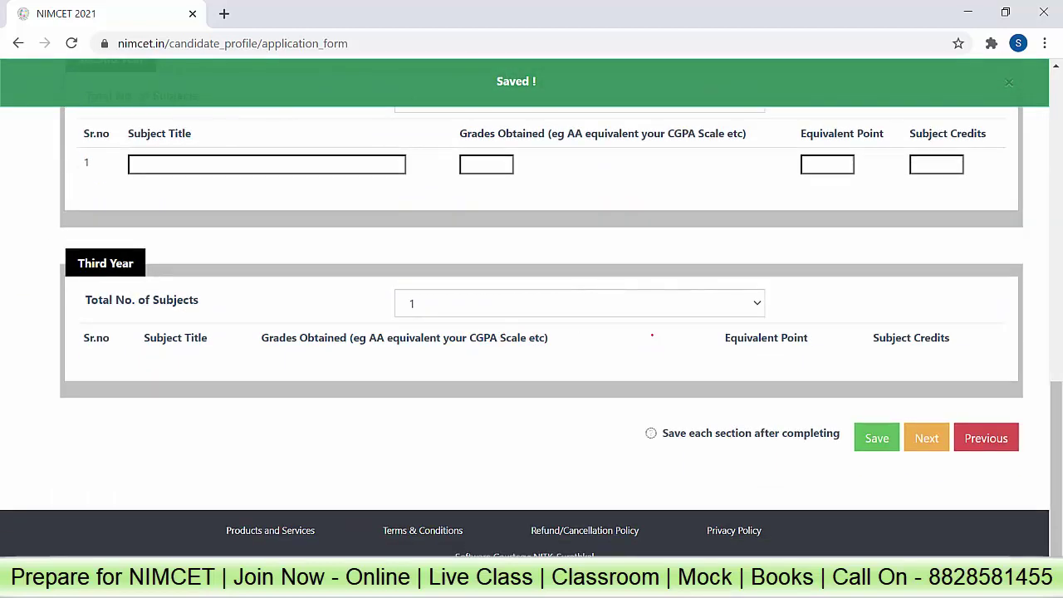
{"action": "scroll", "coordinate": [653, 336], "scroll_direction": "up", "scroll_amount": 10}
{"action": "scroll", "coordinate": [340, 262], "scroll_direction": "down", "scroll_amount": 1}
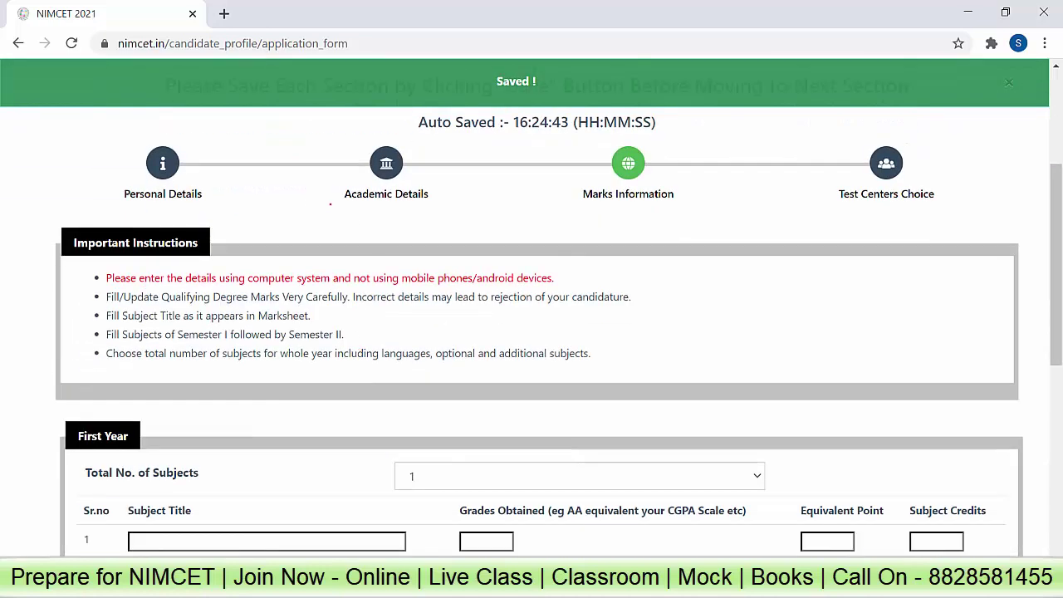
{"action": "scroll", "coordinate": [479, 292], "scroll_direction": "down", "scroll_amount": 2}
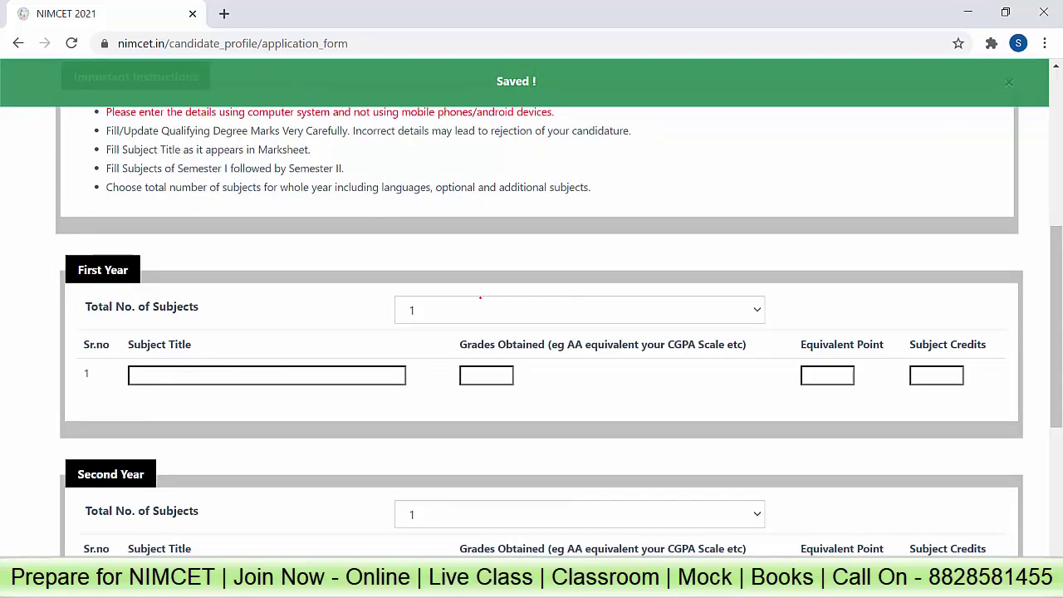
{"action": "left_click", "coordinate": [587, 317]}
{"action": "left_click", "coordinate": [574, 55]}
{"action": "left_click", "coordinate": [582, 310]}
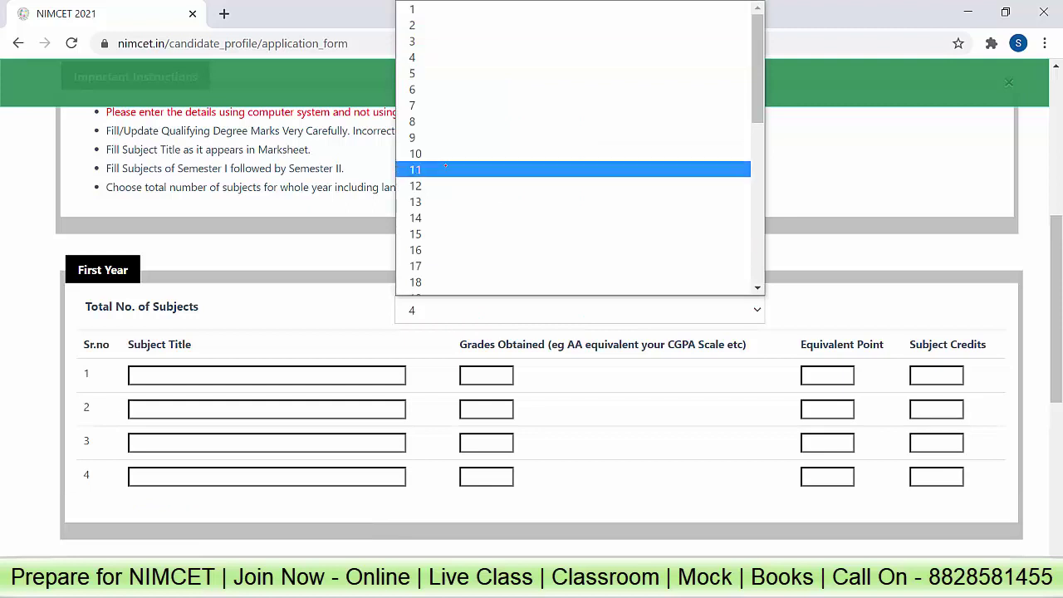
{"action": "left_click", "coordinate": [573, 38]}
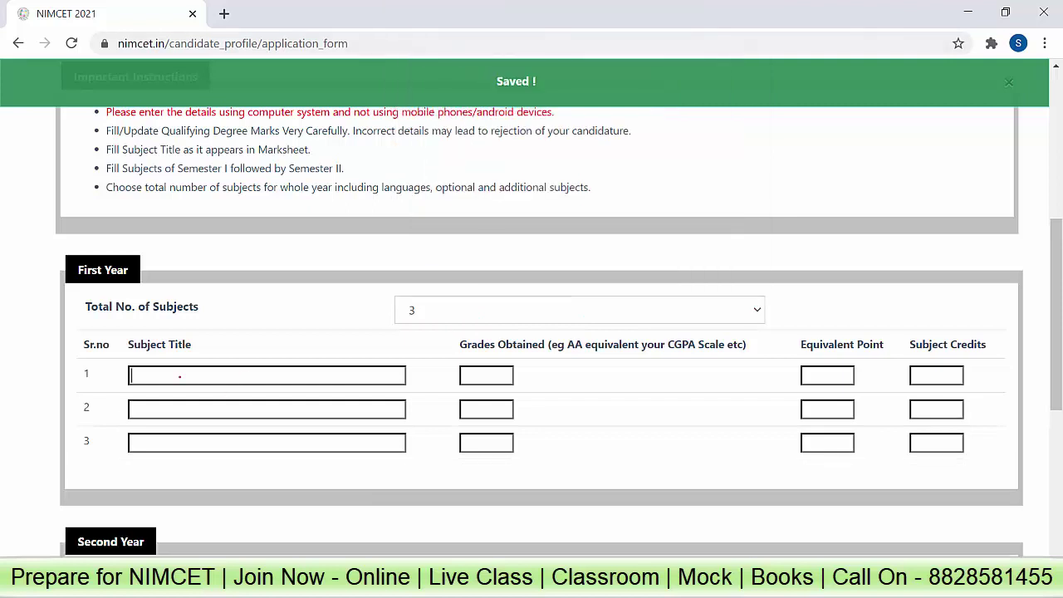
{"action": "left_click", "coordinate": [180, 376]}
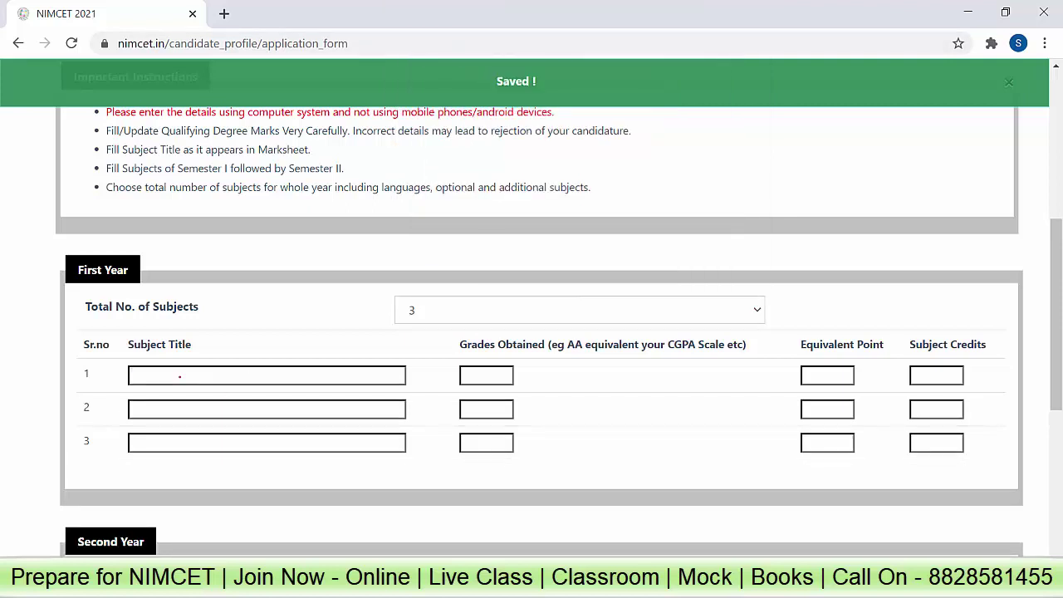
{"action": "left_click", "coordinate": [820, 374]}
Change the degree's Scale of Marks to Percentage in Academic Details and save
{"action": "scroll", "coordinate": [914, 377], "scroll_direction": "up", "scroll_amount": 4}
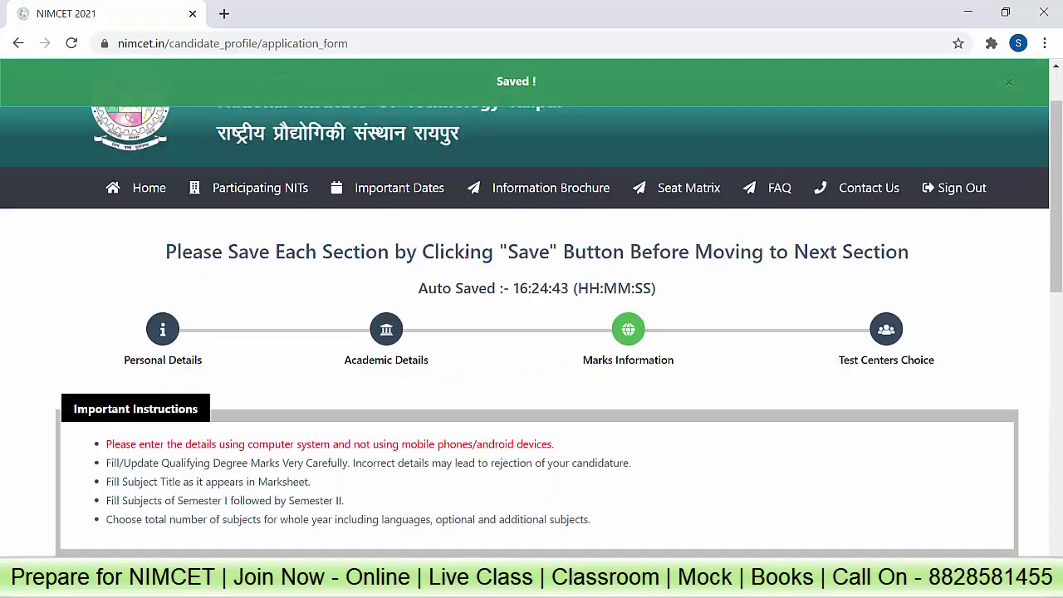
{"action": "left_click", "coordinate": [378, 331]}
{"action": "scroll", "coordinate": [503, 463], "scroll_direction": "down", "scroll_amount": 10}
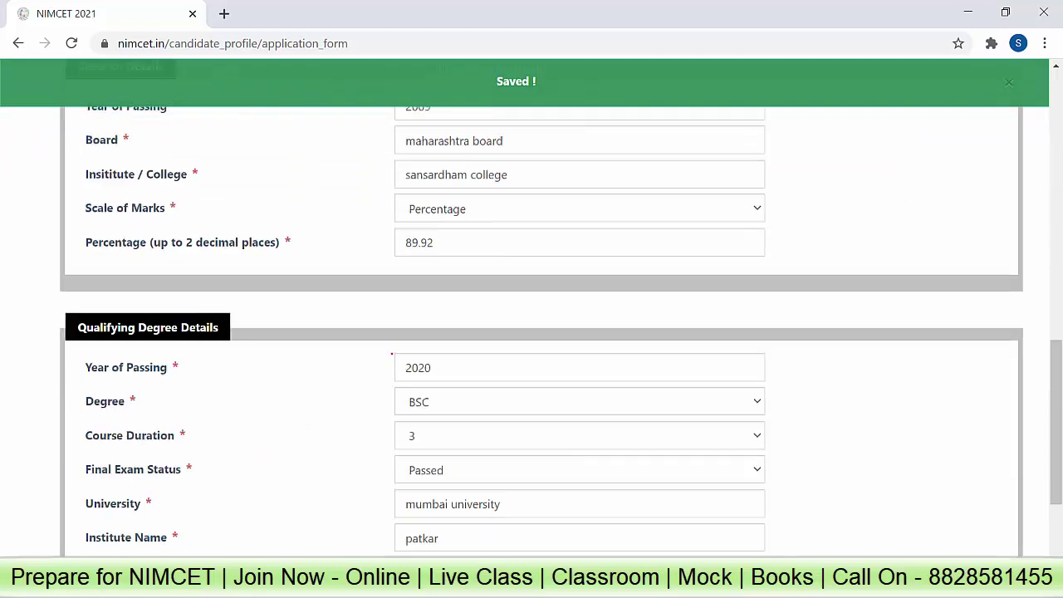
{"action": "left_click", "coordinate": [504, 462]}
{"action": "left_click", "coordinate": [427, 474]}
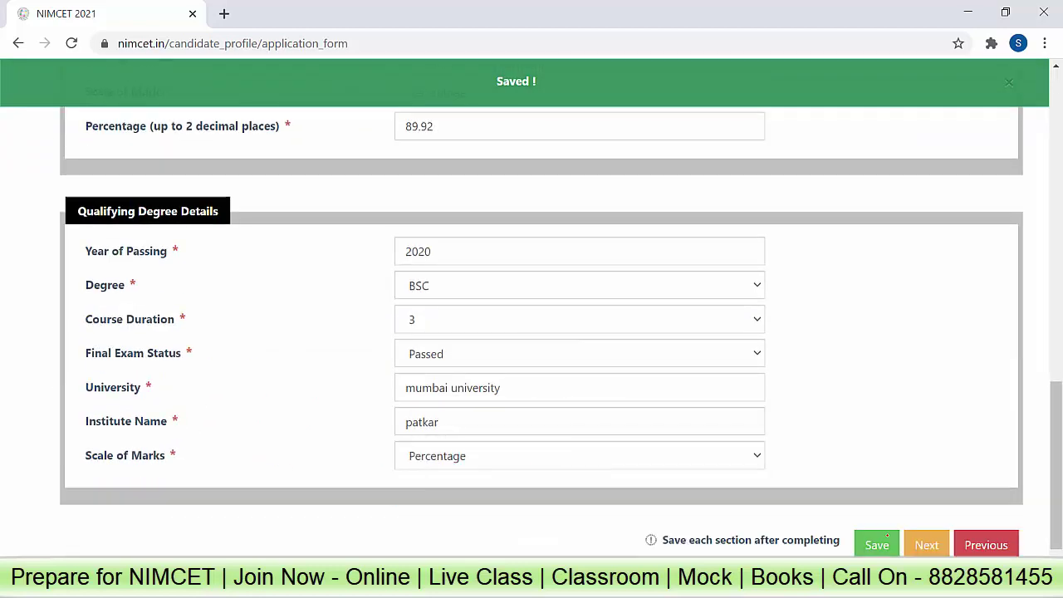
{"action": "left_click", "coordinate": [881, 541]}
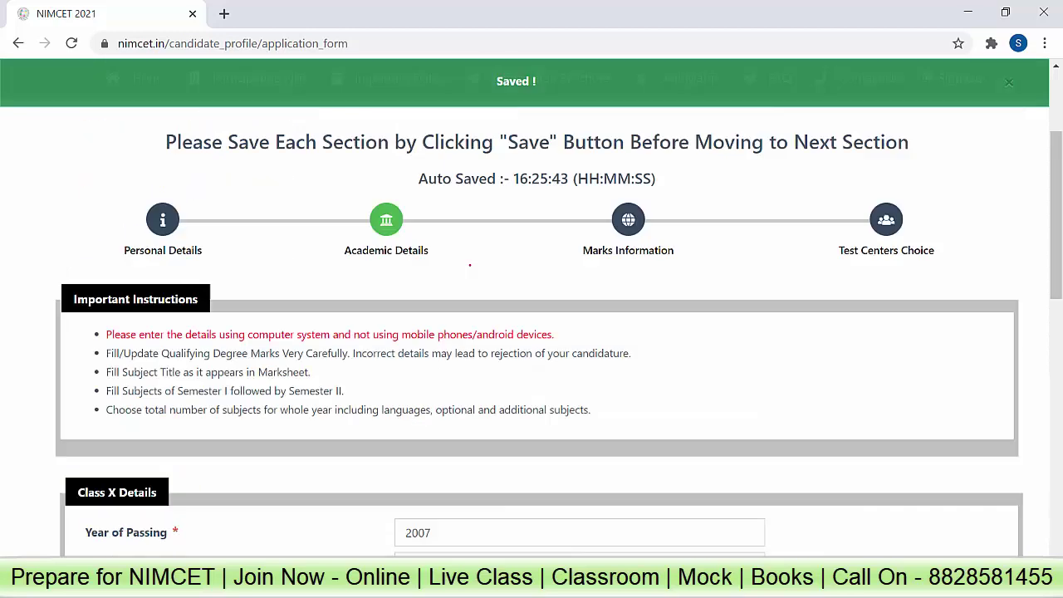
{"action": "scroll", "coordinate": [435, 294], "scroll_direction": "down", "scroll_amount": 5}
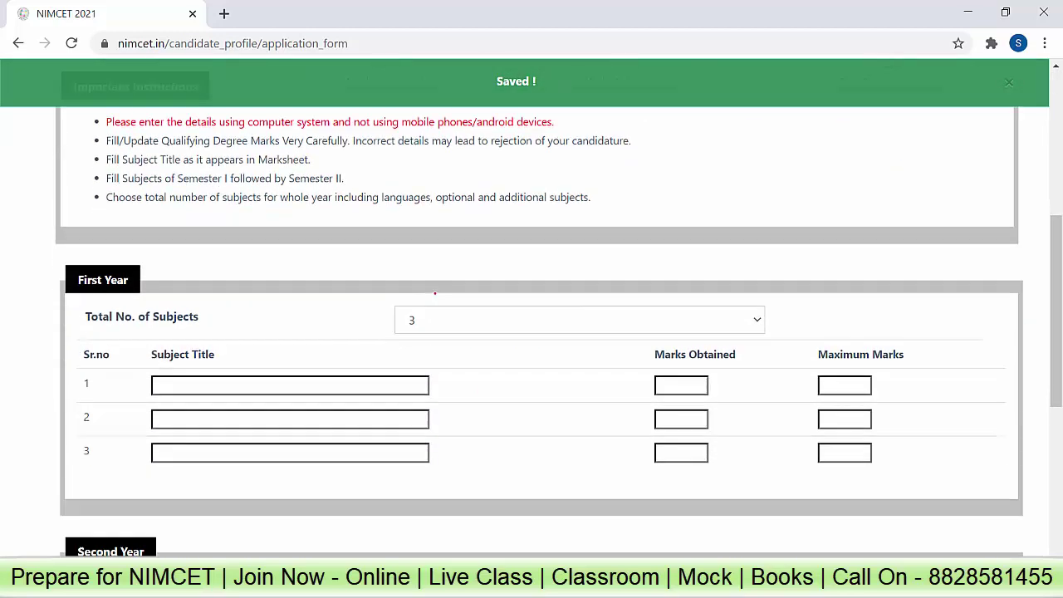
{"action": "scroll", "coordinate": [435, 292], "scroll_direction": "down", "scroll_amount": 2}
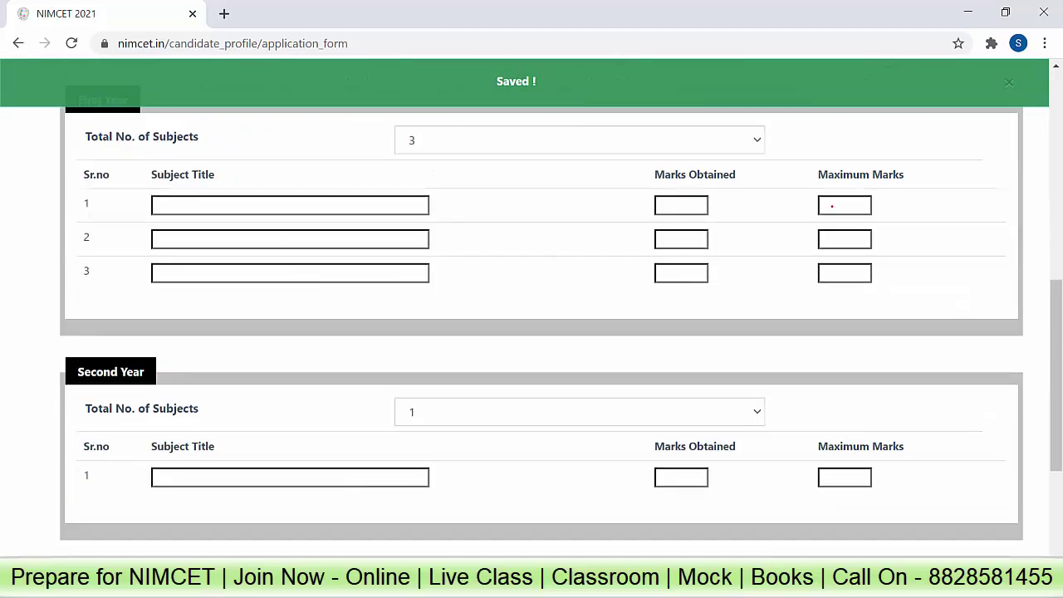
{"action": "scroll", "coordinate": [335, 387], "scroll_direction": "down", "scroll_amount": 5}
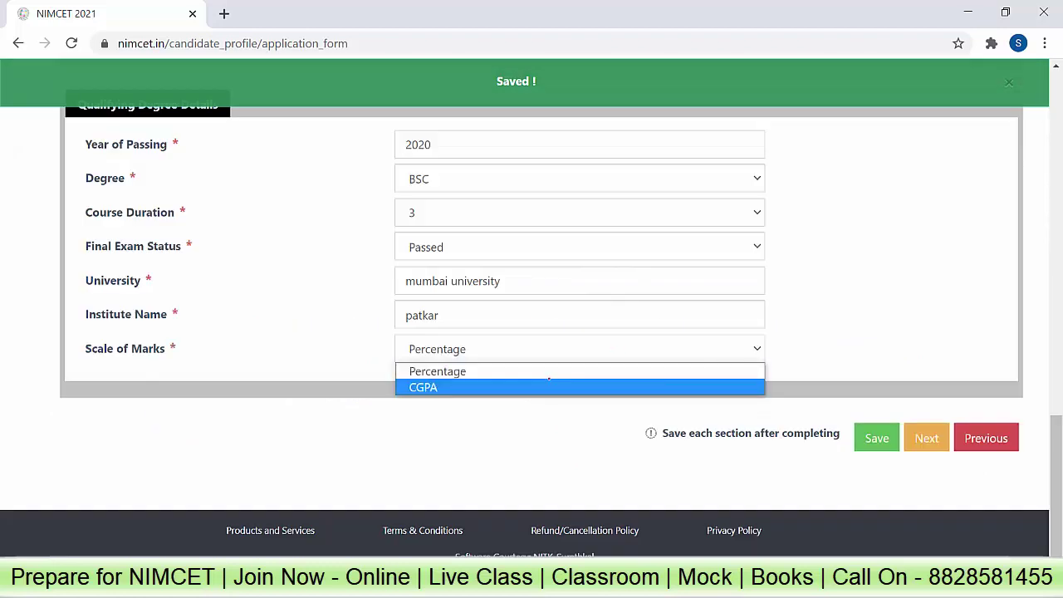
Switch the degree's Scale of Marks back to CGPA and save the academic details
{"action": "left_click", "coordinate": [518, 386]}
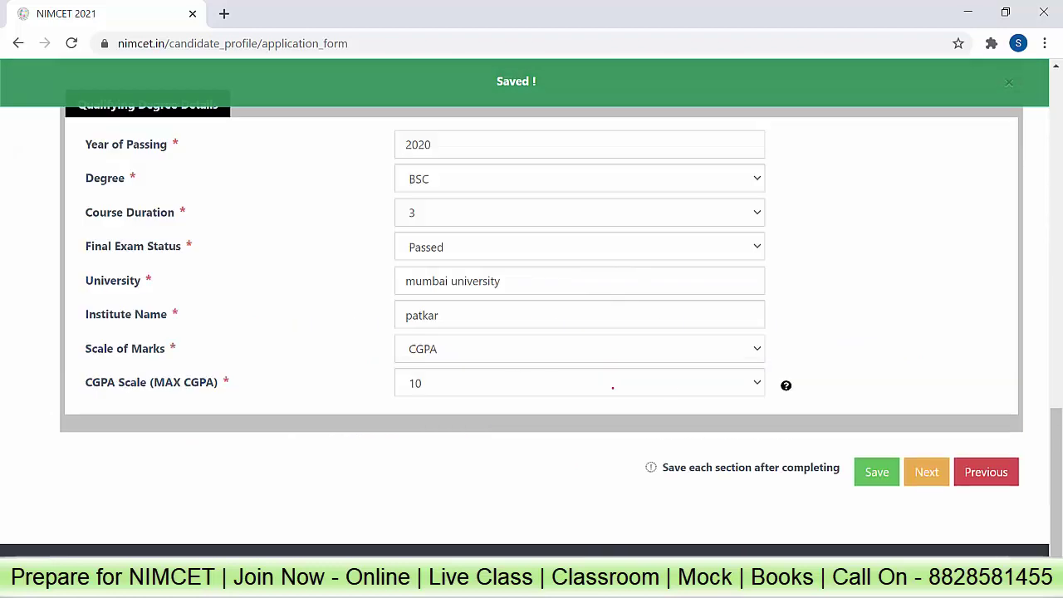
{"action": "left_click", "coordinate": [864, 478]}
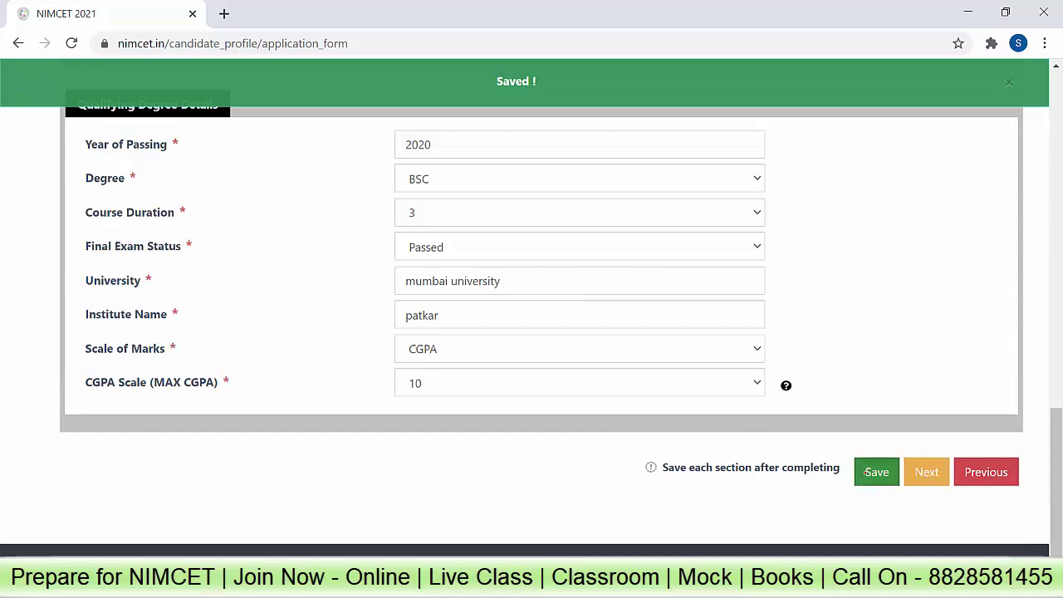
{"action": "scroll", "coordinate": [532, 333], "scroll_direction": "down", "scroll_amount": 4}
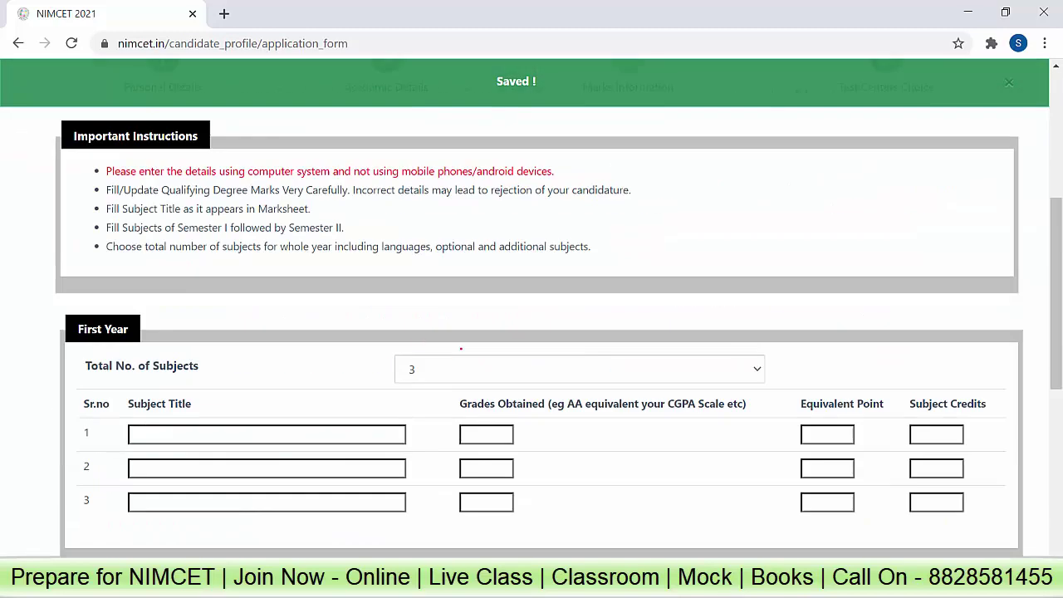
{"action": "scroll", "coordinate": [237, 329], "scroll_direction": "down", "scroll_amount": 2}
Review the marks table, selecting the Equivalent Point and Subject Credits headings
{"action": "left_click", "coordinate": [481, 268]}
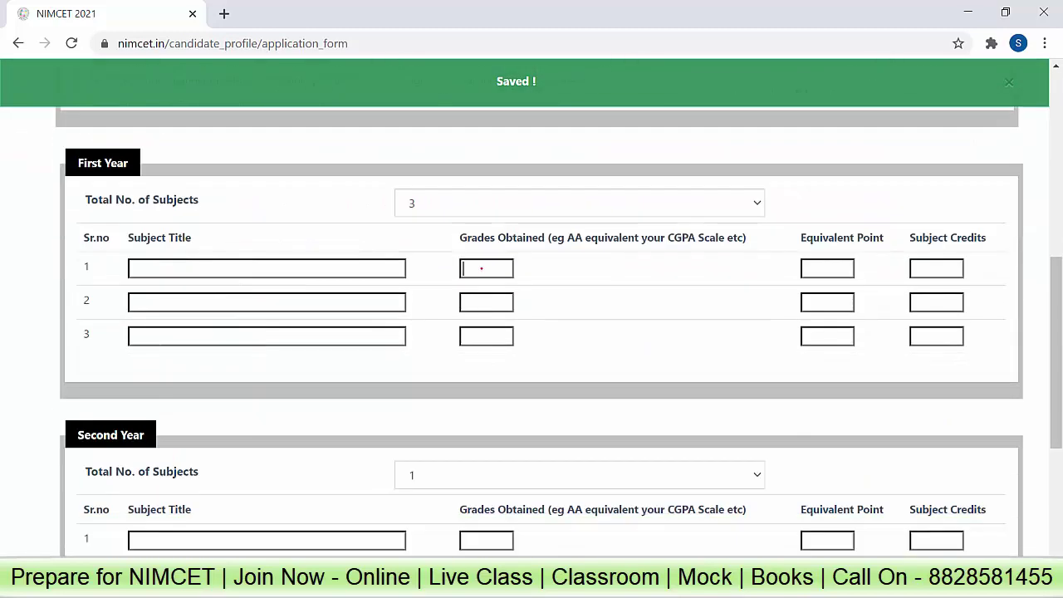
{"action": "left_click_drag", "start_coordinate": [590, 266], "coordinate": [652, 240]}
{"action": "left_click", "coordinate": [721, 238]}
{"action": "left_click_drag", "start_coordinate": [806, 239], "coordinate": [883, 284]}
{"action": "left_click_drag", "start_coordinate": [920, 240], "coordinate": [957, 270]}
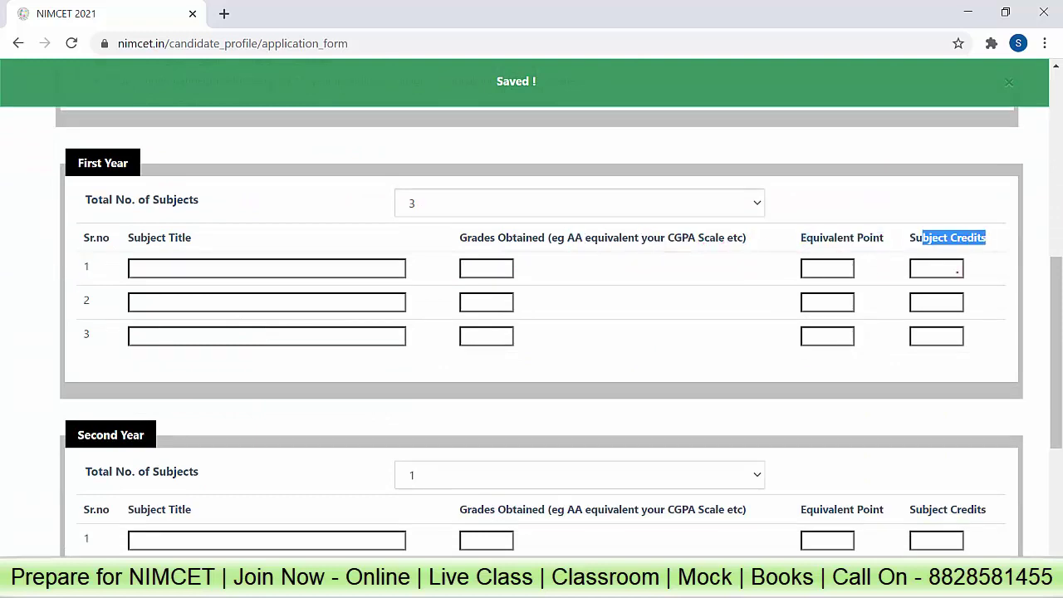
{"action": "scroll", "coordinate": [498, 268], "scroll_direction": "down", "scroll_amount": 3}
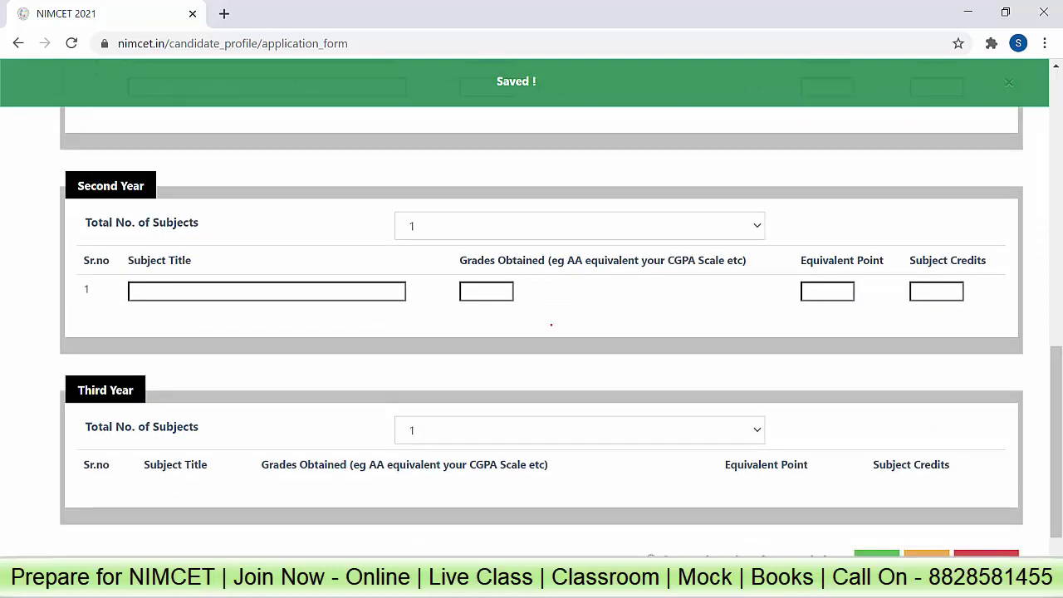
{"action": "scroll", "coordinate": [551, 325], "scroll_direction": "down", "scroll_amount": 2}
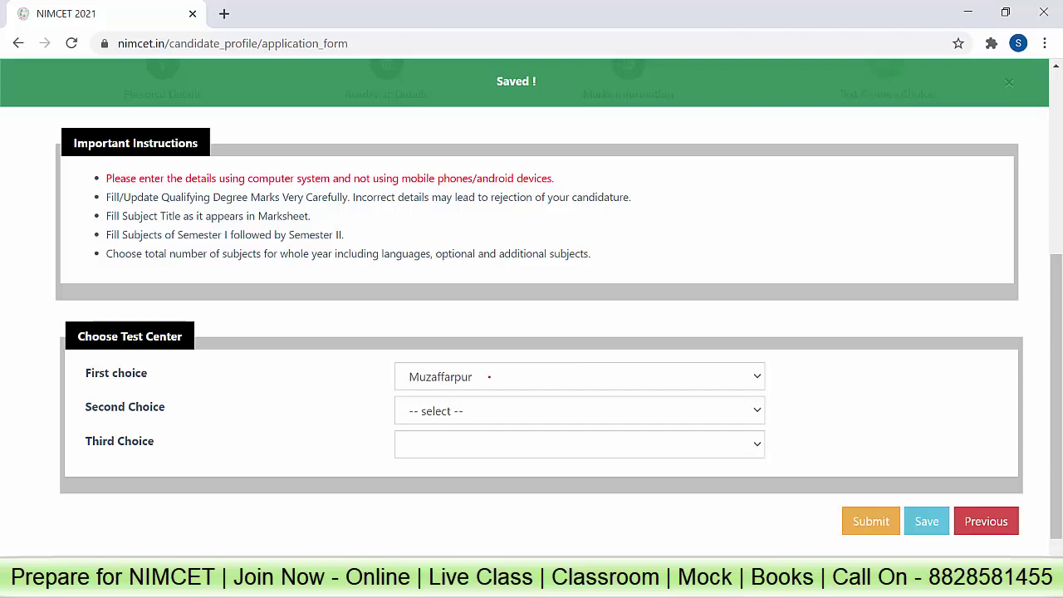
Choose Indore, Raipur and Jaipur as first, second and third test centres, then submit and confirm
{"action": "left_click", "coordinate": [490, 375]}
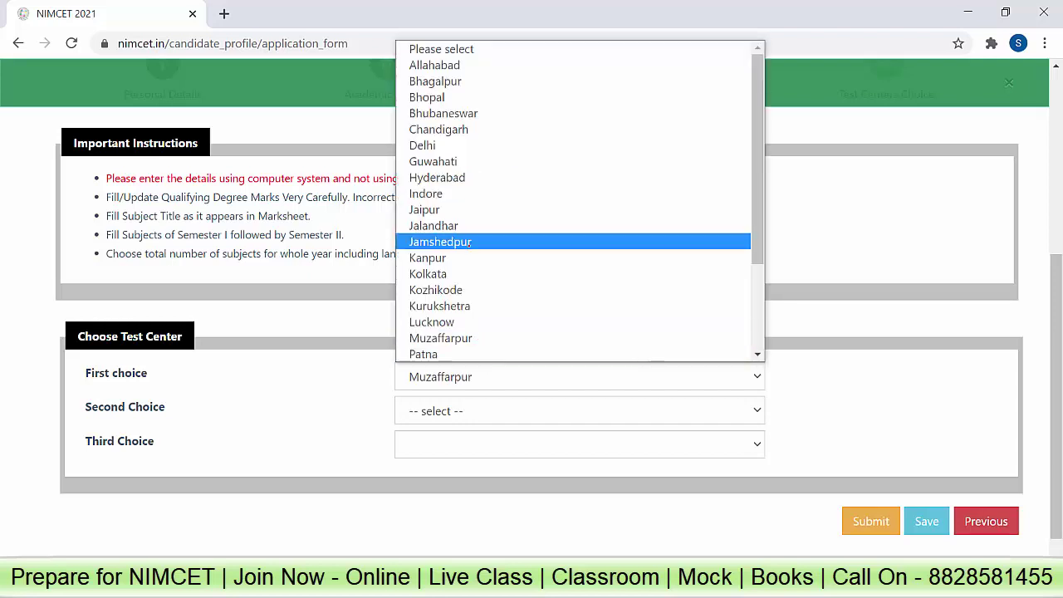
{"action": "left_click", "coordinate": [449, 194]}
{"action": "left_click", "coordinate": [486, 411]}
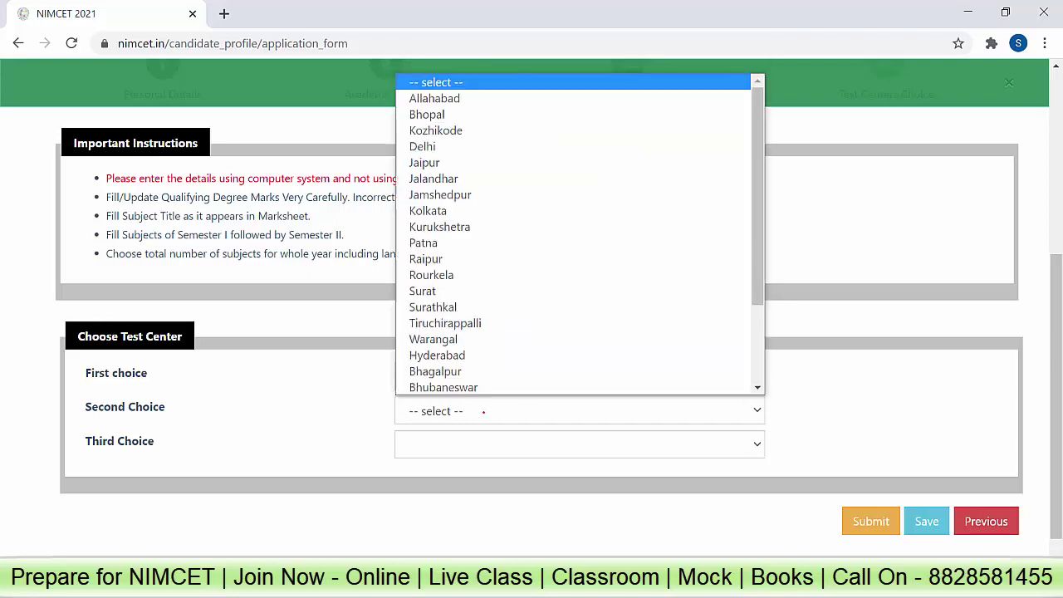
{"action": "left_click", "coordinate": [467, 259]}
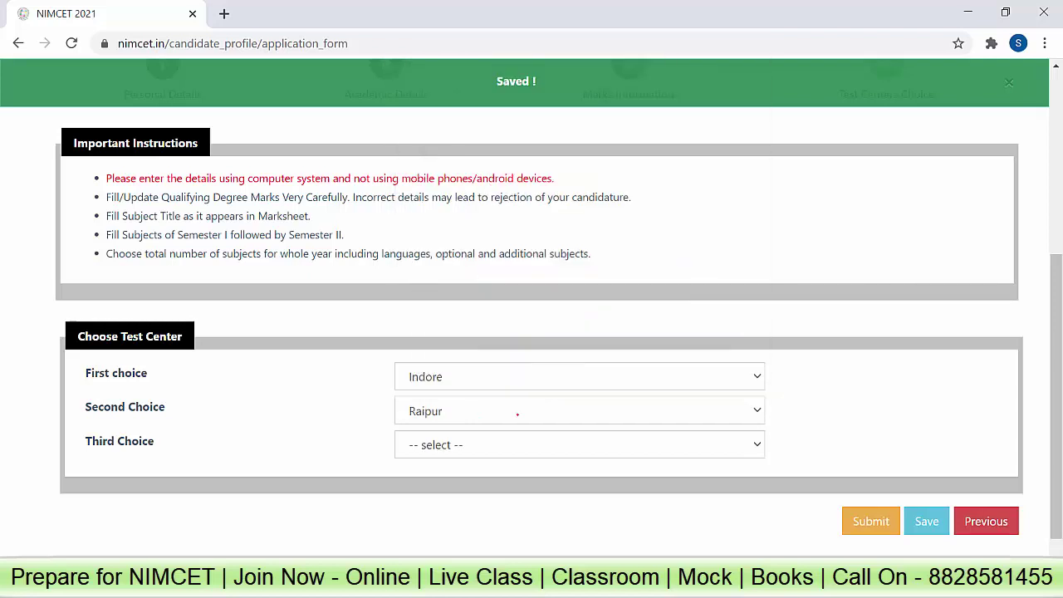
{"action": "left_click", "coordinate": [453, 445]}
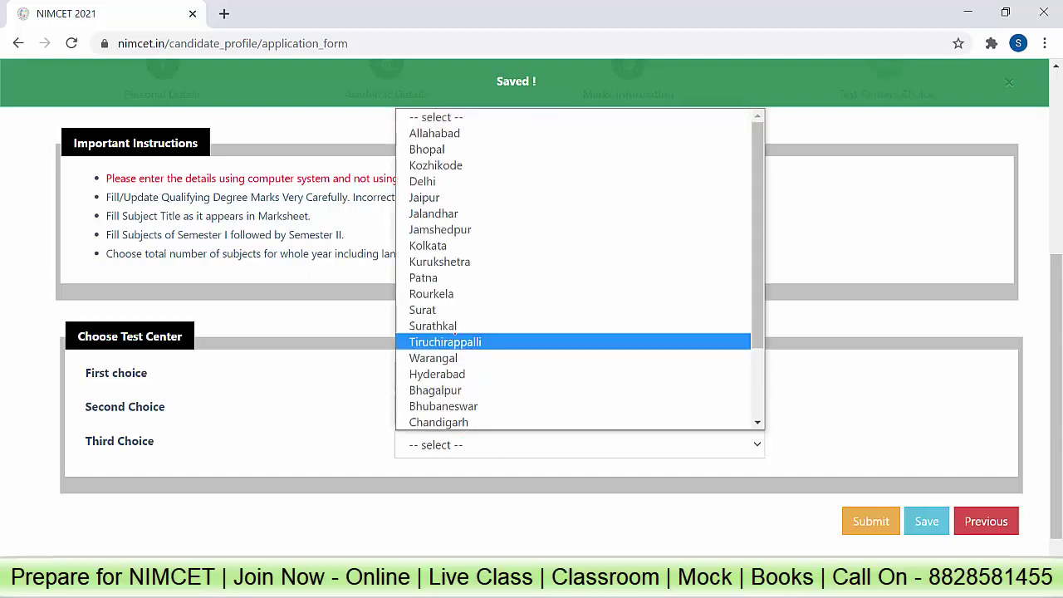
{"action": "left_click", "coordinate": [425, 197]}
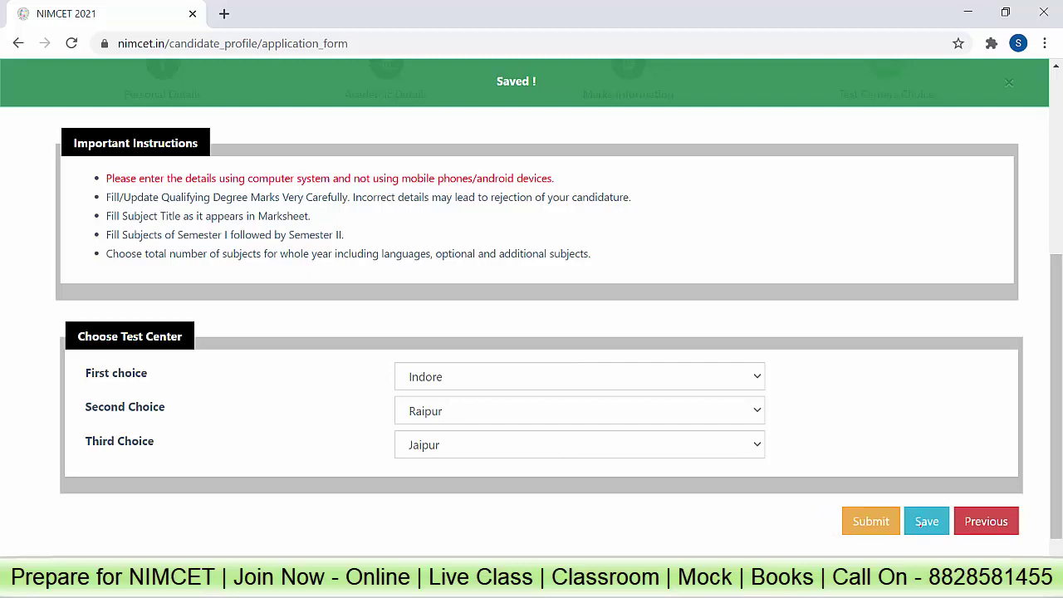
{"action": "left_click", "coordinate": [871, 521]}
{"action": "left_click", "coordinate": [520, 400]}
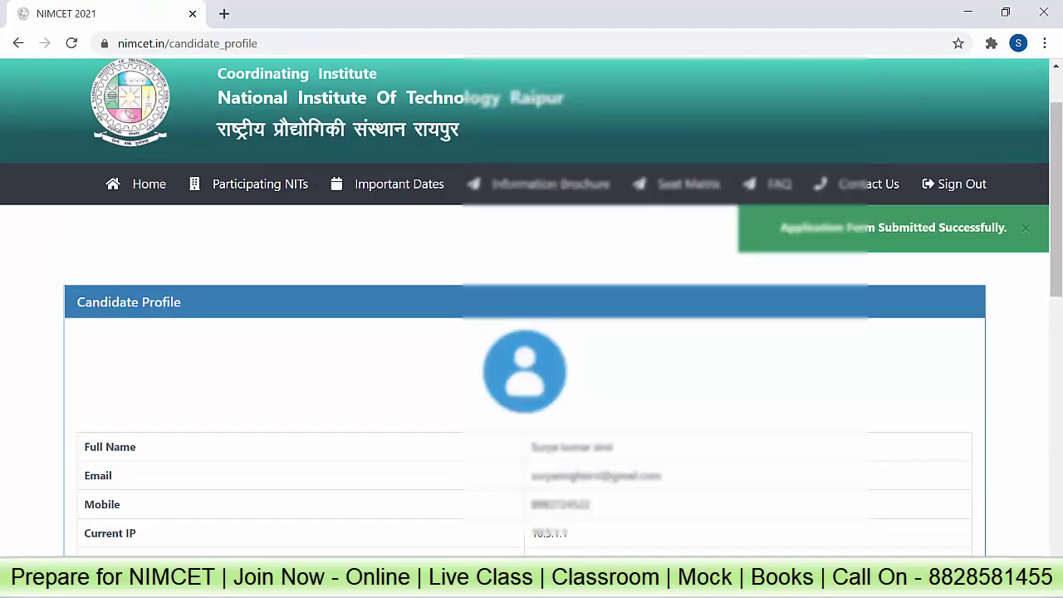
Go from the Not Completed profile to Documents Uploads and review the table down to the third year marksheet
{"action": "scroll", "coordinate": [532, 307], "scroll_direction": "down", "scroll_amount": 3}
{"action": "left_click_drag", "start_coordinate": [530, 322], "coordinate": [614, 314]}
{"action": "scroll", "coordinate": [614, 314], "scroll_direction": "down", "scroll_amount": 1}
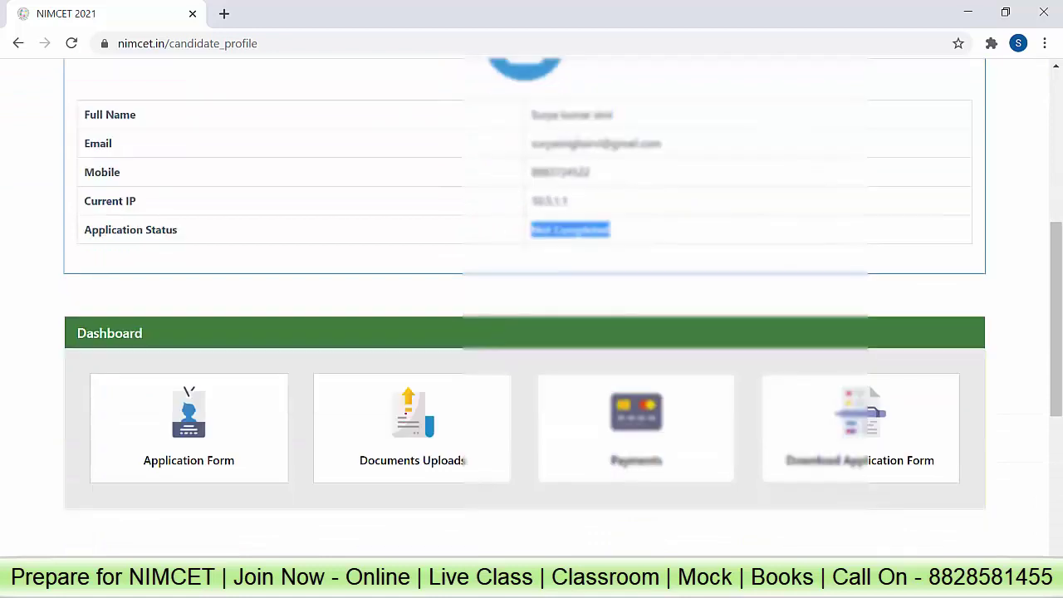
{"action": "left_click", "coordinate": [413, 428]}
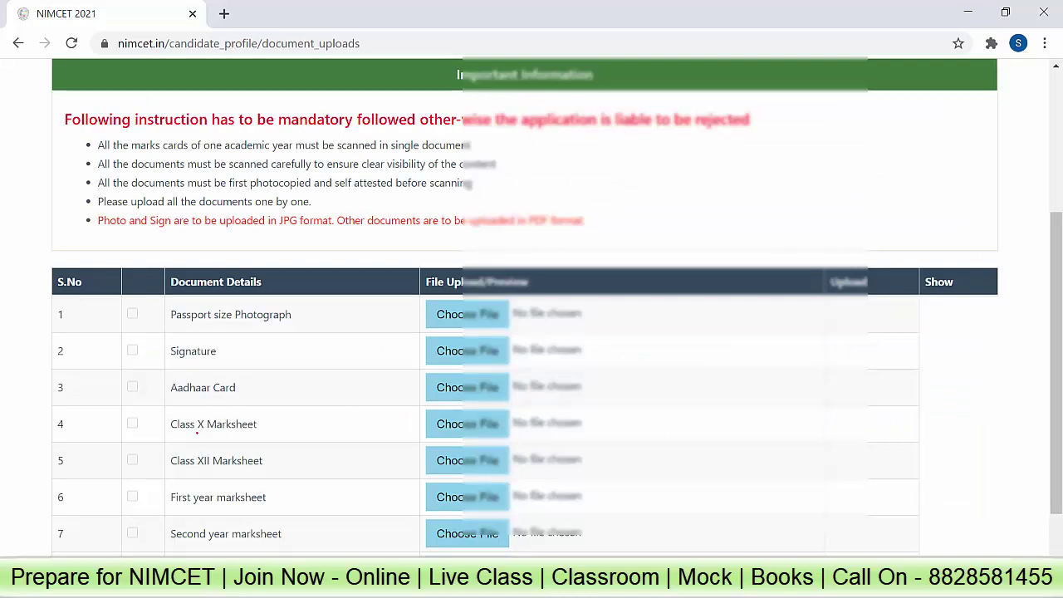
{"action": "scroll", "coordinate": [245, 428], "scroll_direction": "down", "scroll_amount": 2}
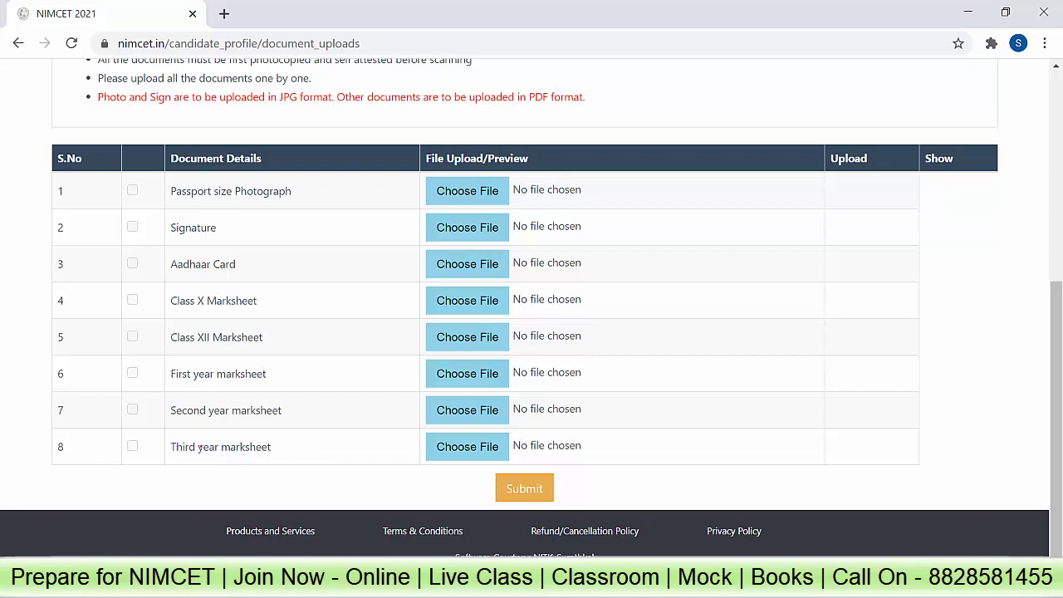
{"action": "triple_click", "coordinate": [313, 441]}
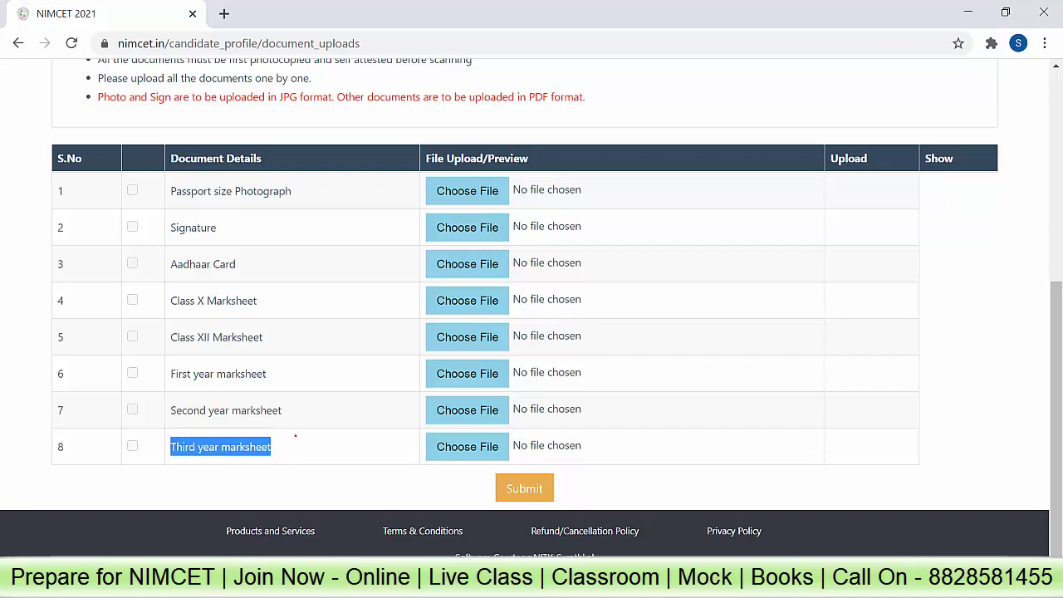
{"action": "left_click", "coordinate": [281, 447]}
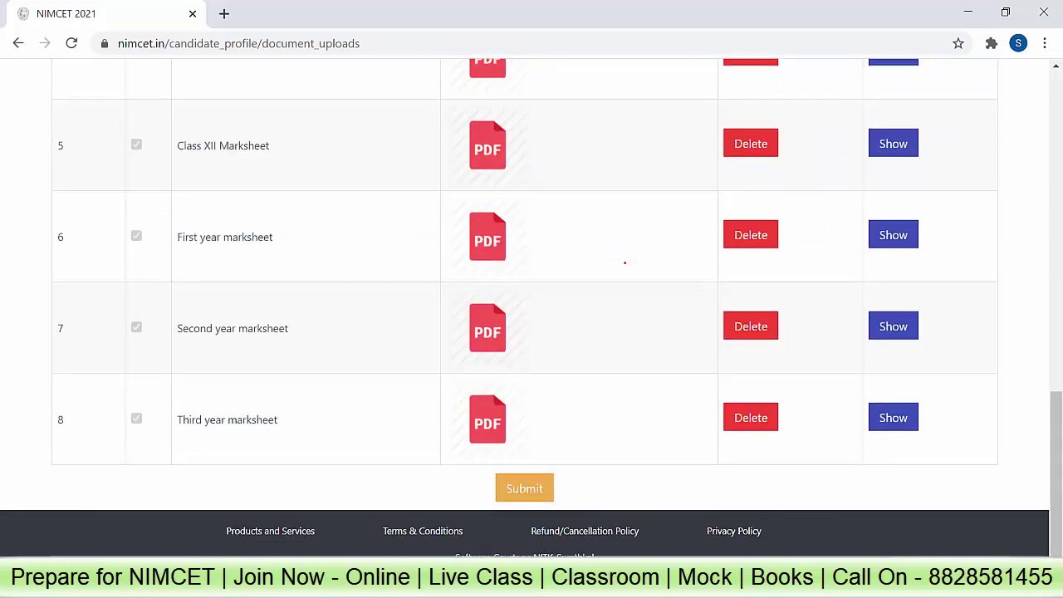
Submit the uploaded documents, accept the correctness declaration, and final-submit to lock the application
{"action": "left_click", "coordinate": [526, 491]}
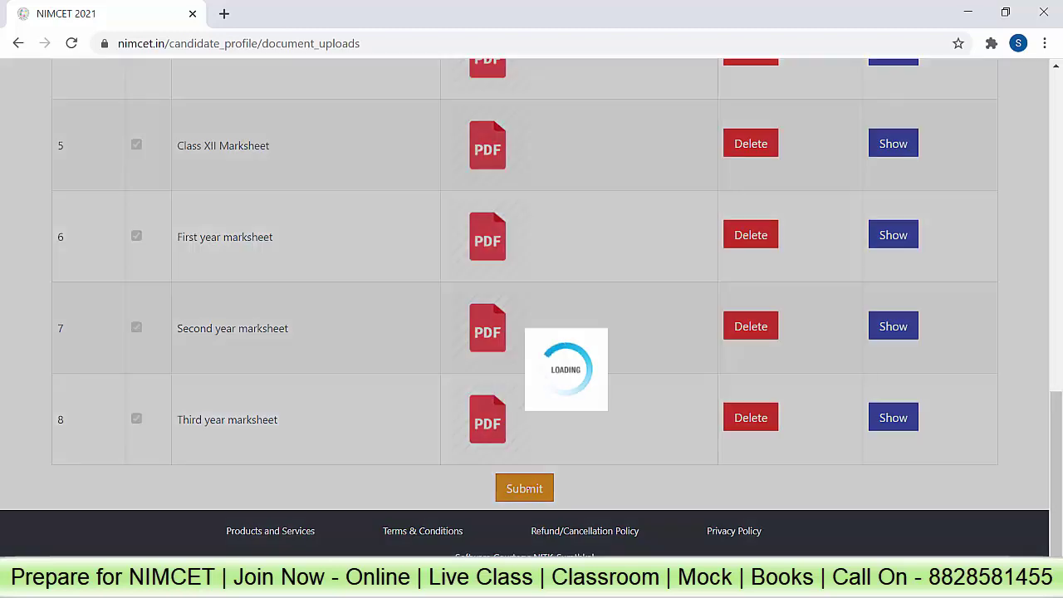
{"action": "scroll", "coordinate": [594, 217], "scroll_direction": "down", "scroll_amount": 20}
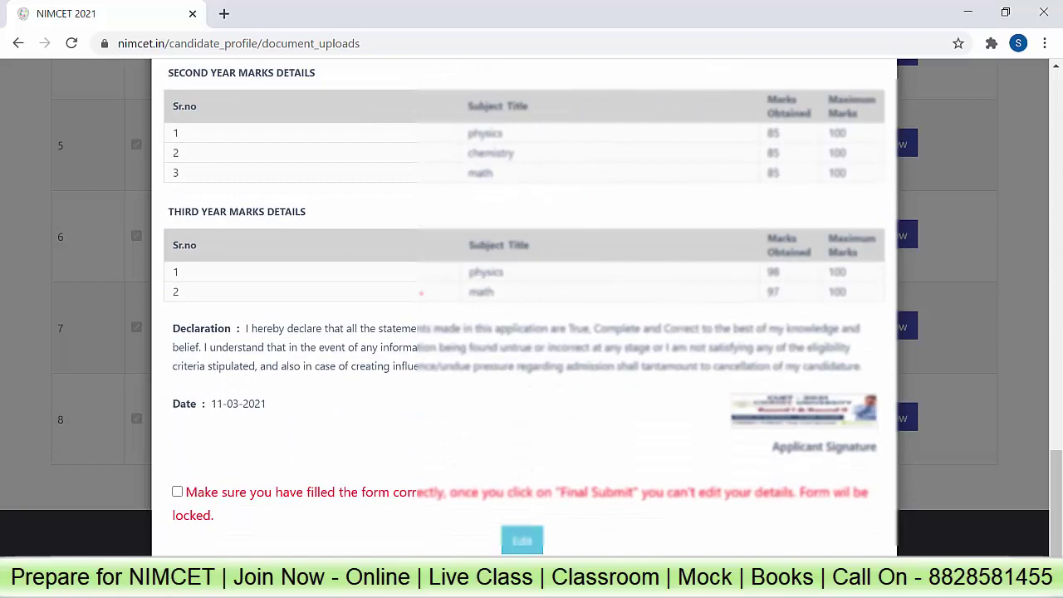
{"action": "left_click", "coordinate": [177, 491]}
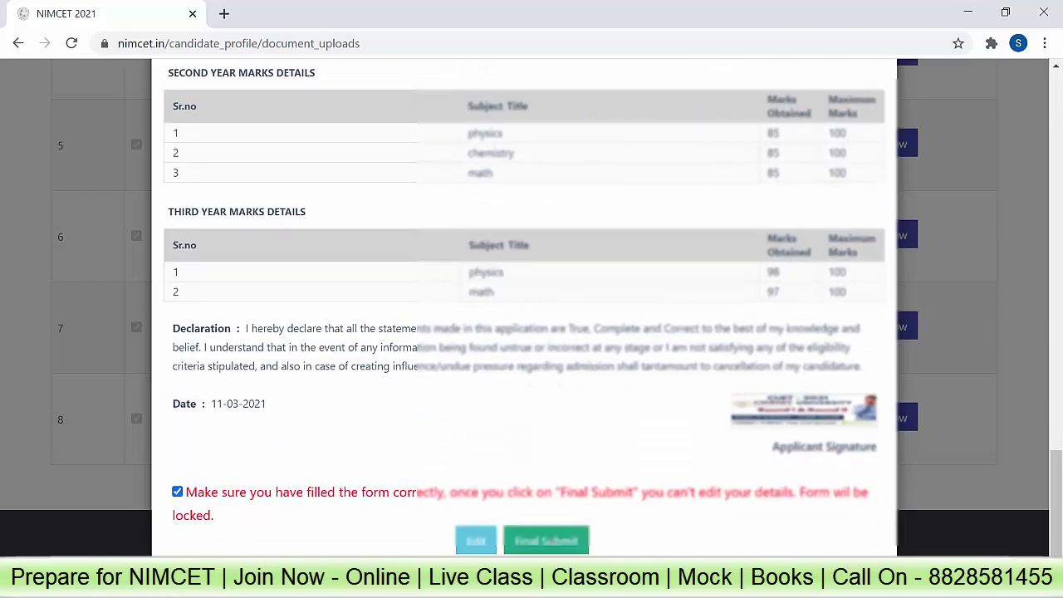
{"action": "left_click", "coordinate": [546, 541]}
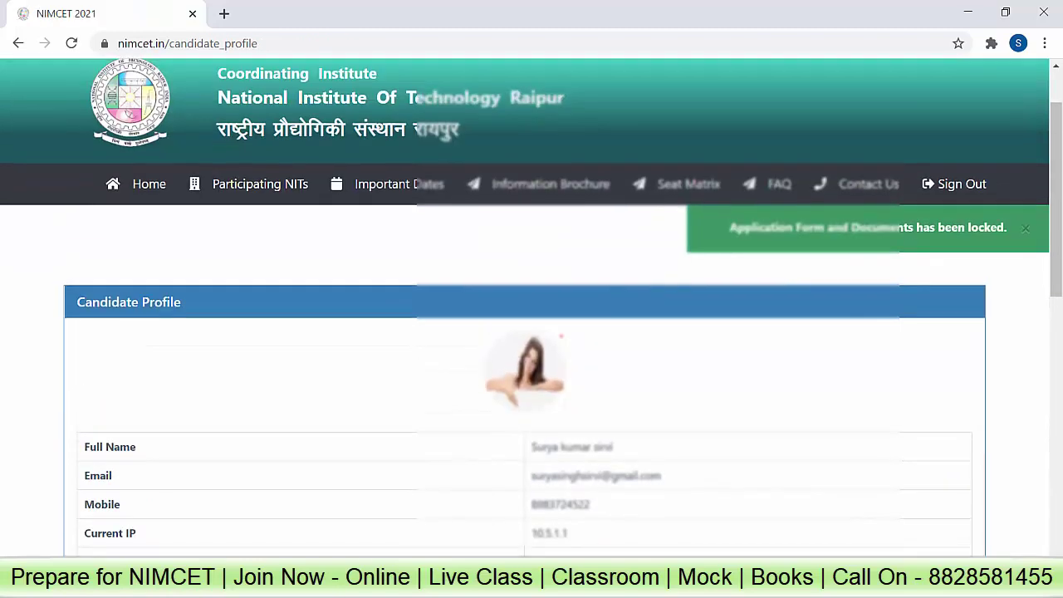
Open the Payments page and proceed to pay the 2500 application fee
{"action": "scroll", "coordinate": [561, 336], "scroll_direction": "down", "scroll_amount": 4}
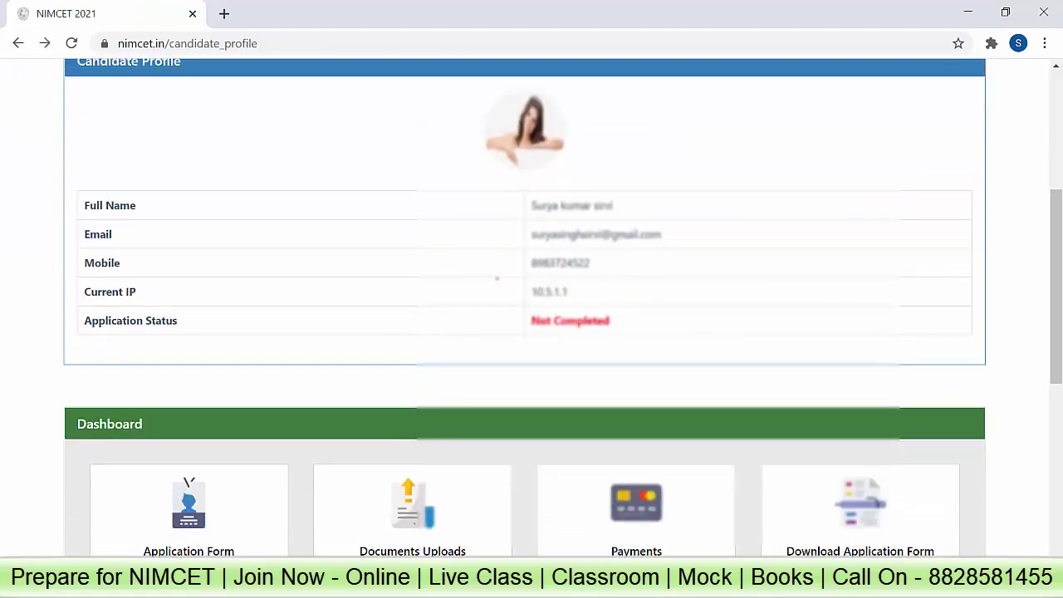
{"action": "scroll", "coordinate": [561, 337], "scroll_direction": "down", "scroll_amount": 2}
{"action": "left_click", "coordinate": [636, 353]}
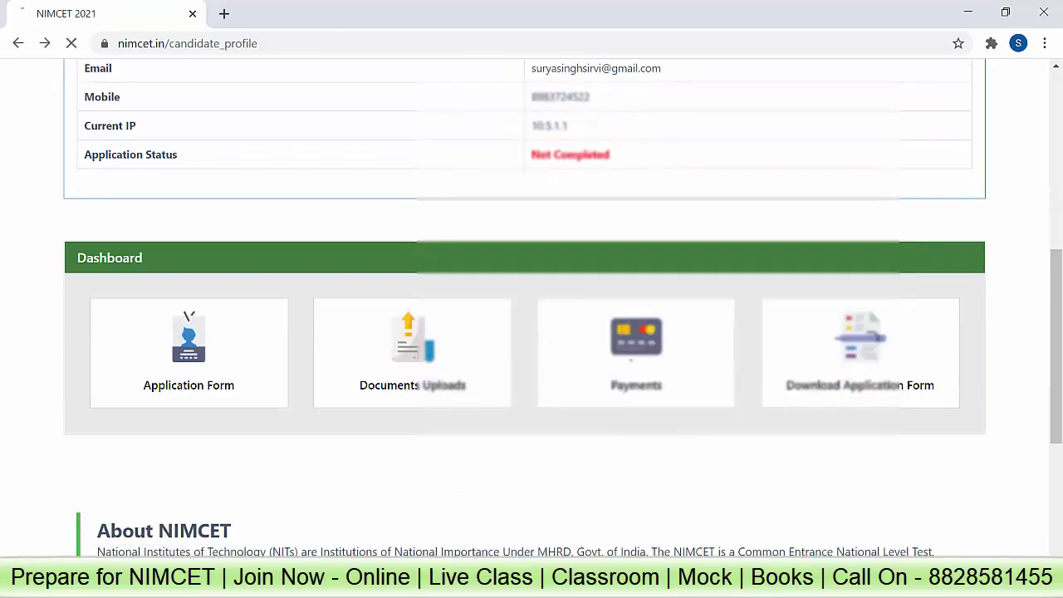
{"action": "scroll", "coordinate": [532, 333], "scroll_direction": "down", "scroll_amount": 6}
{"action": "left_click", "coordinate": [522, 323]}
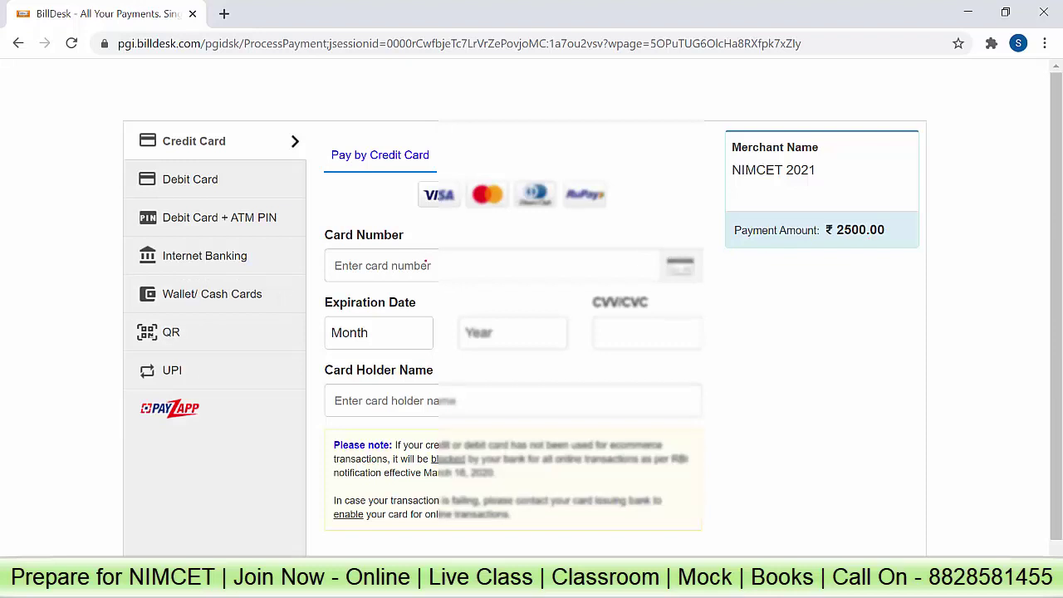
Scroll through the BillDesk credit card payment page for the ₹2500 fee and back up
{"action": "scroll", "coordinate": [521, 546], "scroll_direction": "down", "scroll_amount": 1}
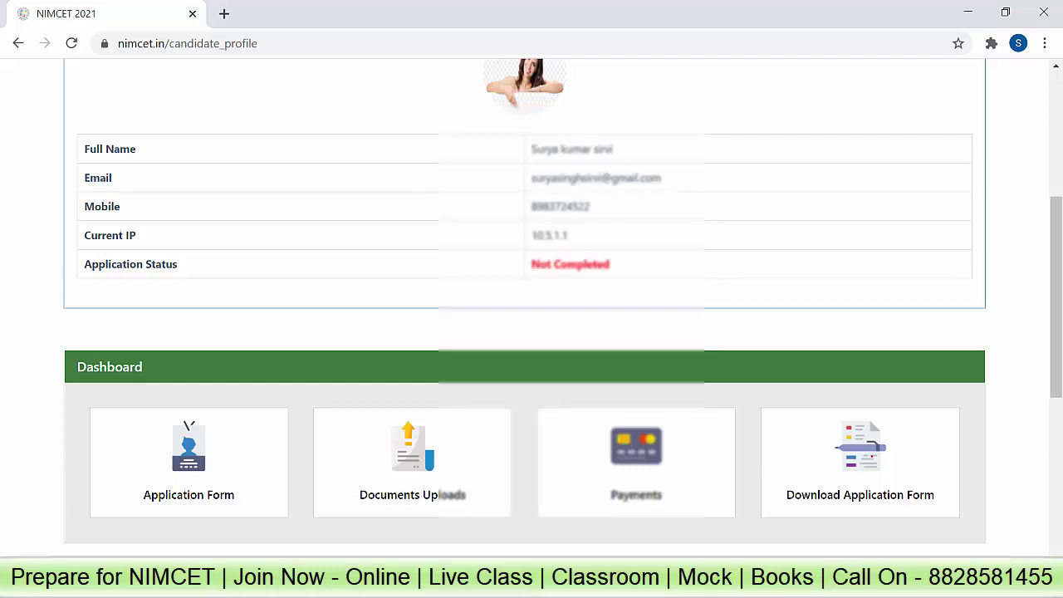
{"action": "scroll", "coordinate": [532, 332], "scroll_direction": "up", "scroll_amount": 3}
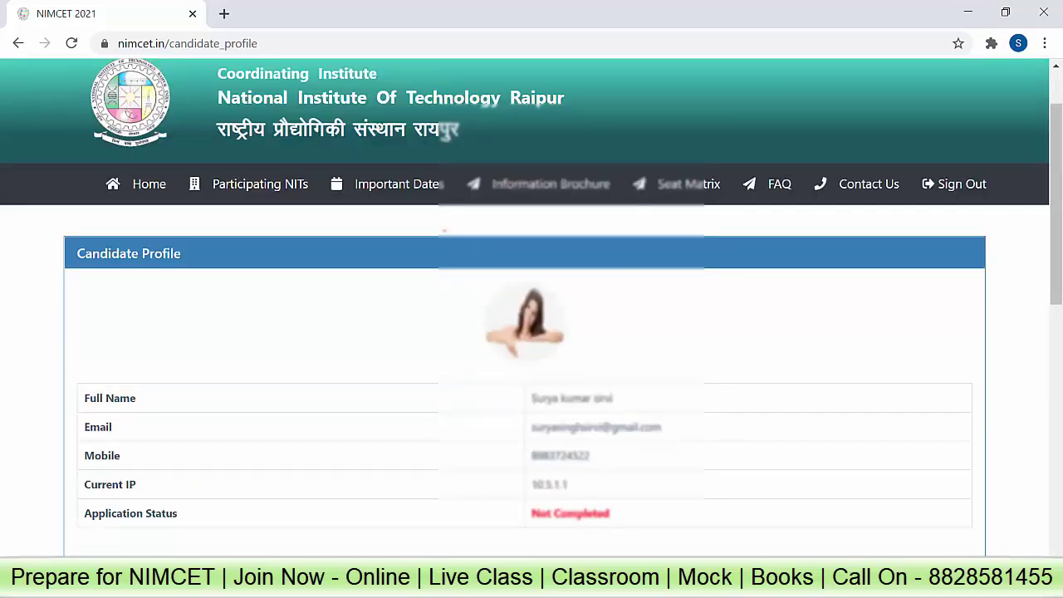